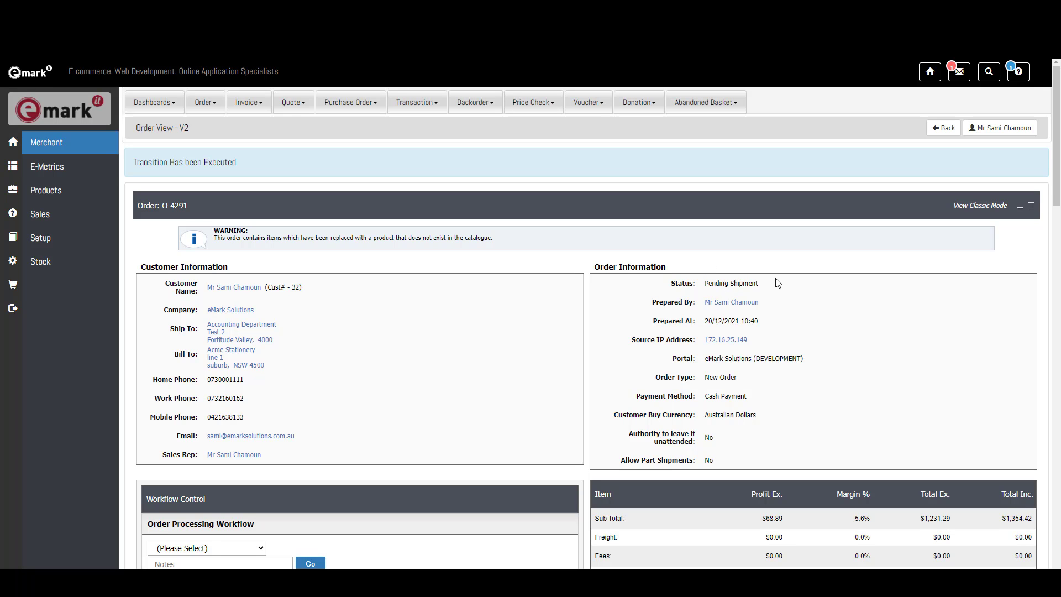
Review the order's payments and open reservations, and open its Pick Pack Ship view.
scroll(777, 283, "down", 15)
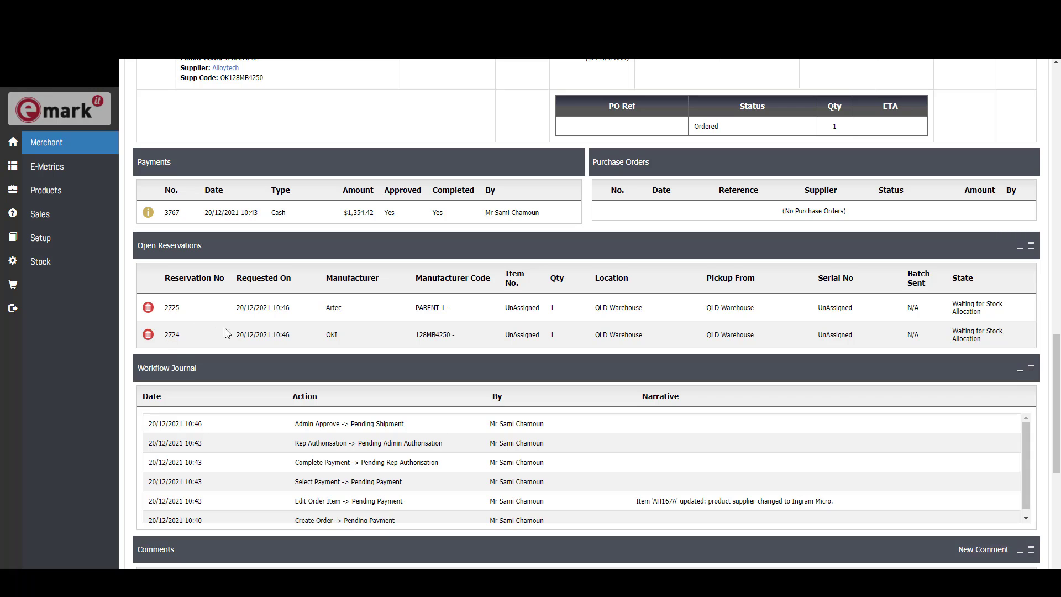
scroll(297, 331, "up", 15)
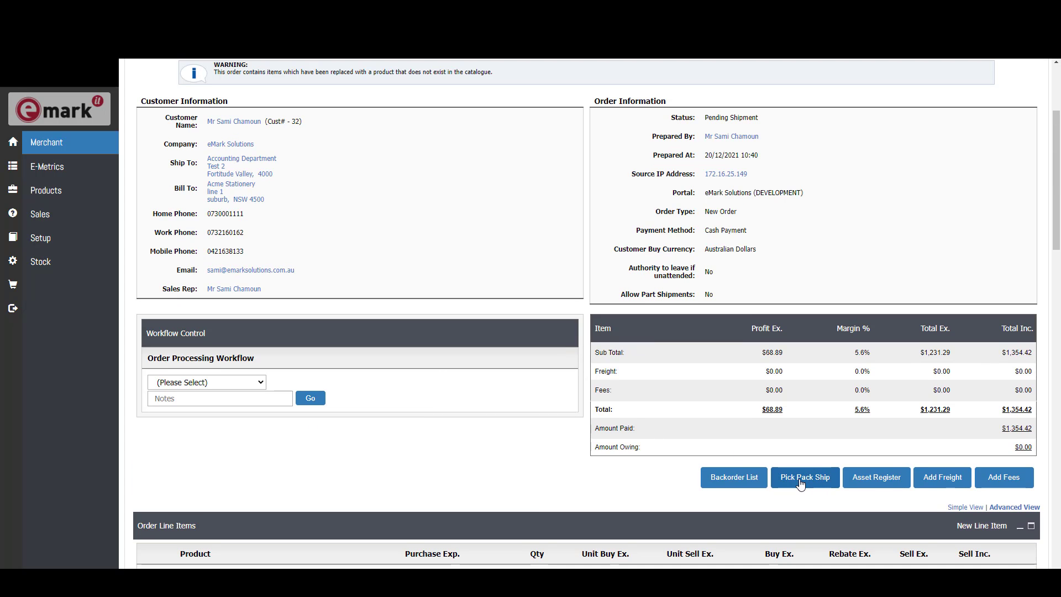
left_click(801, 479)
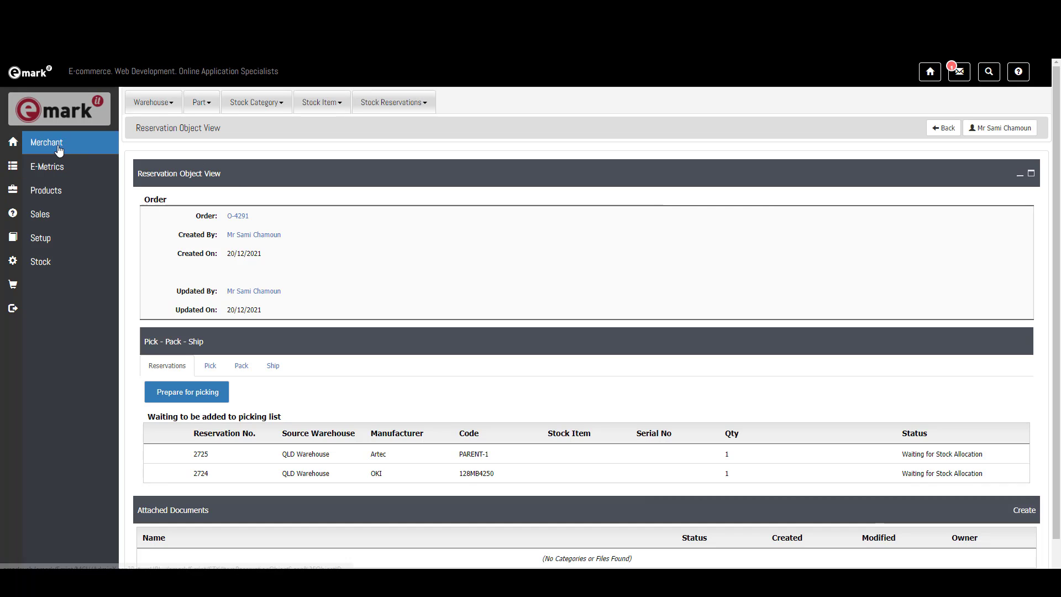
Go to the Pick Pack Ship search in the Stock module and list all reservation objects without filters.
left_click(58, 266)
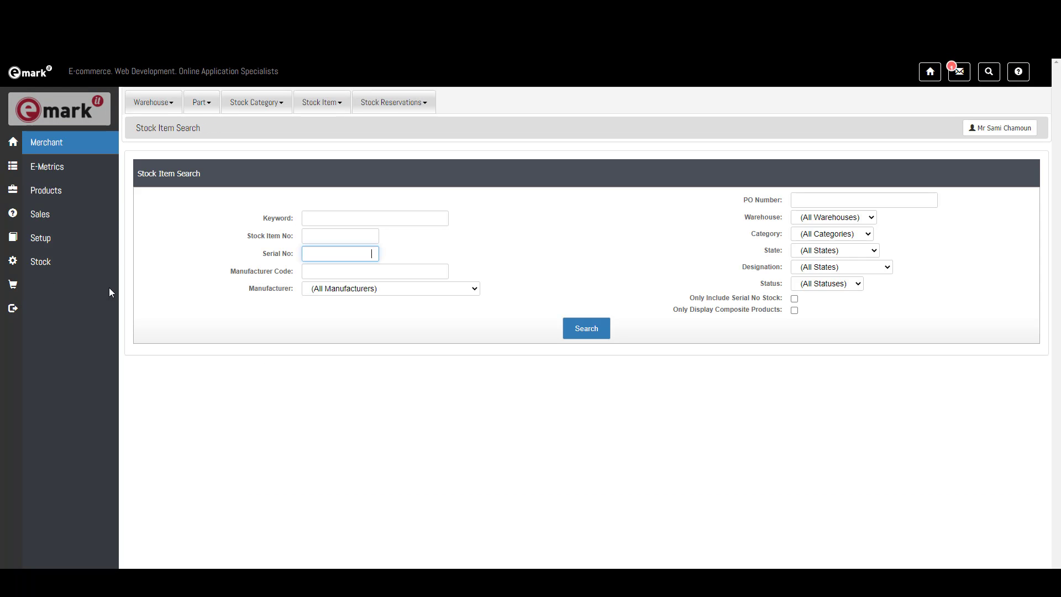
left_click(422, 105)
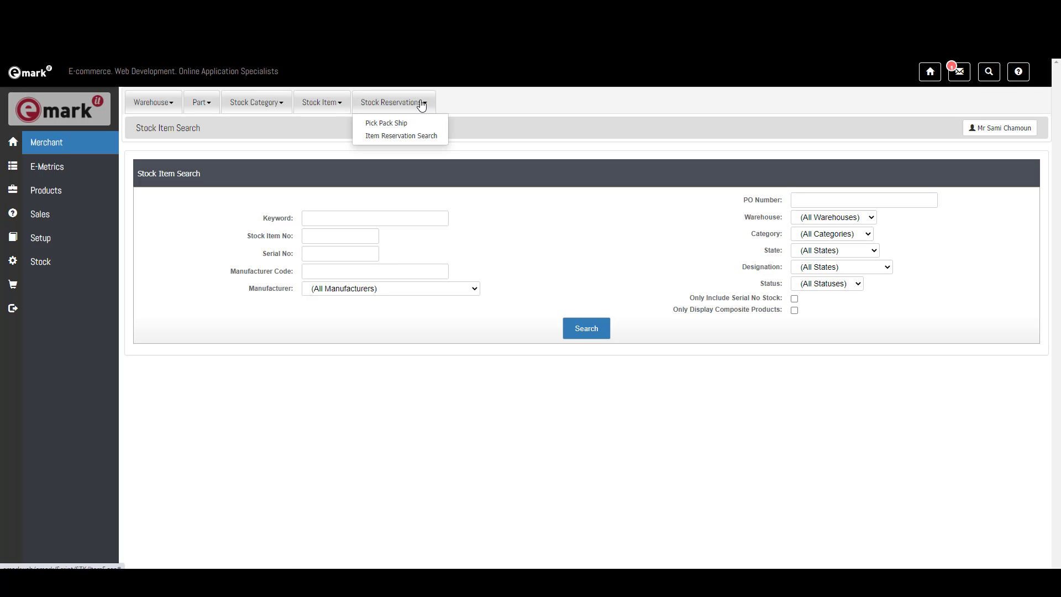
left_click(375, 123)
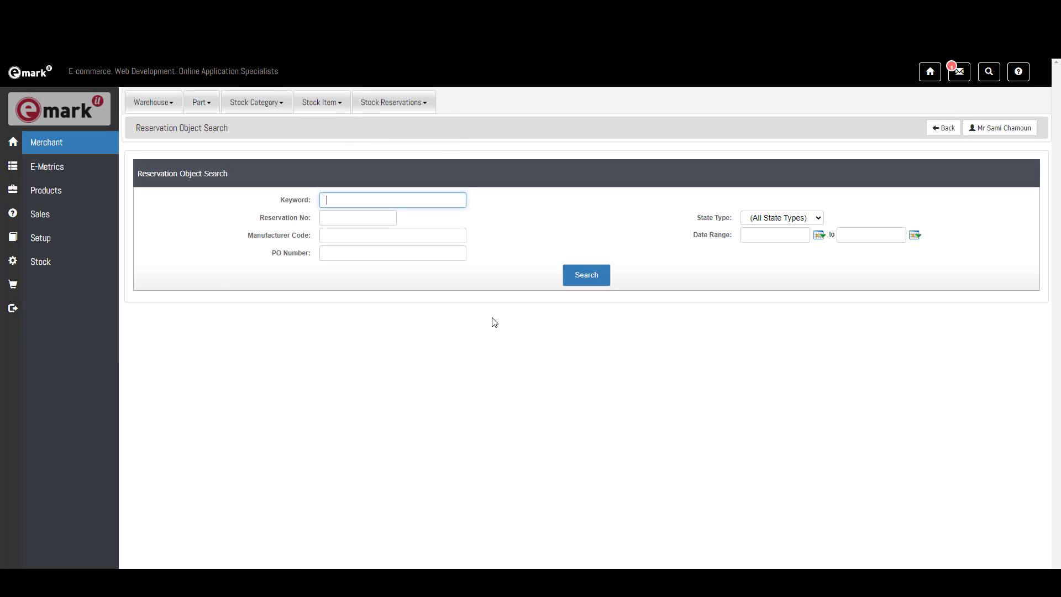
left_click(582, 277)
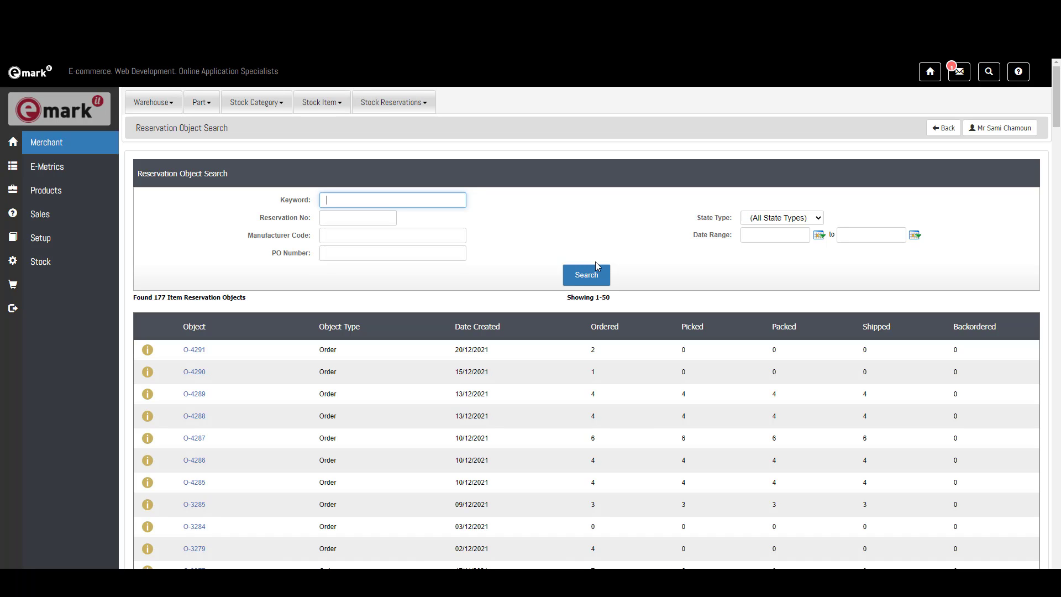
Browse the listed reservation objects and open the details of the newest order, created 20/12/2021.
scroll(318, 375, "down", 1)
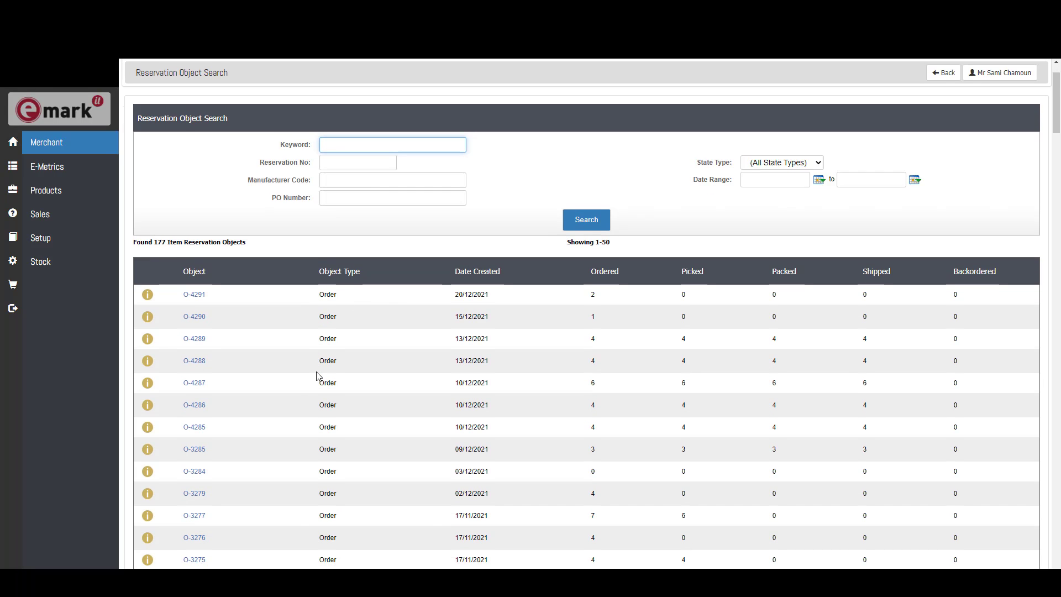
scroll(276, 320, "down", 1)
scroll(191, 331, "down", 1)
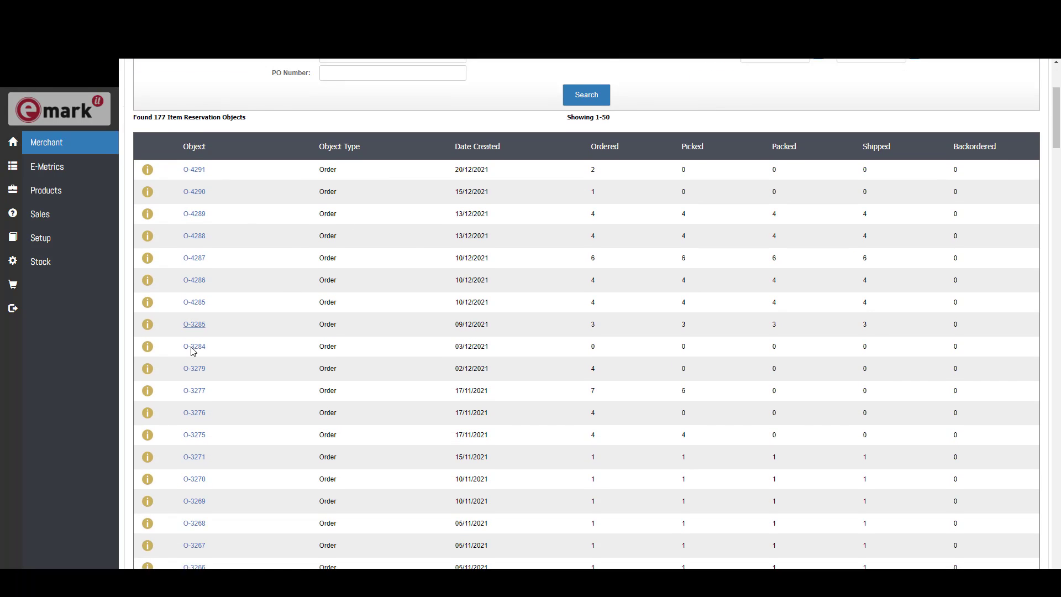
scroll(194, 351, "down", 3)
scroll(188, 406, "up", 3)
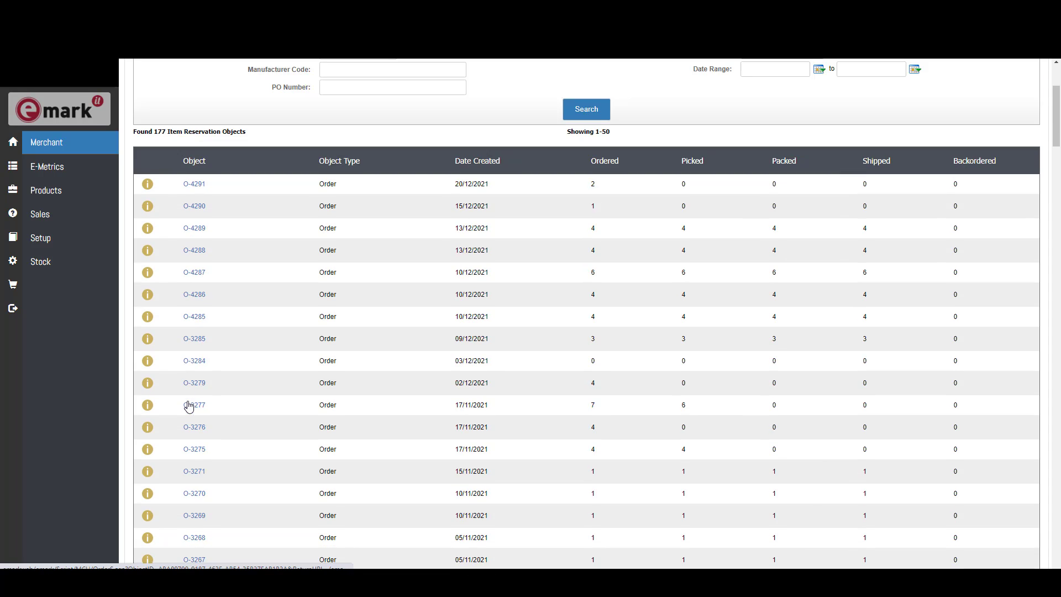
scroll(249, 398, "up", 2)
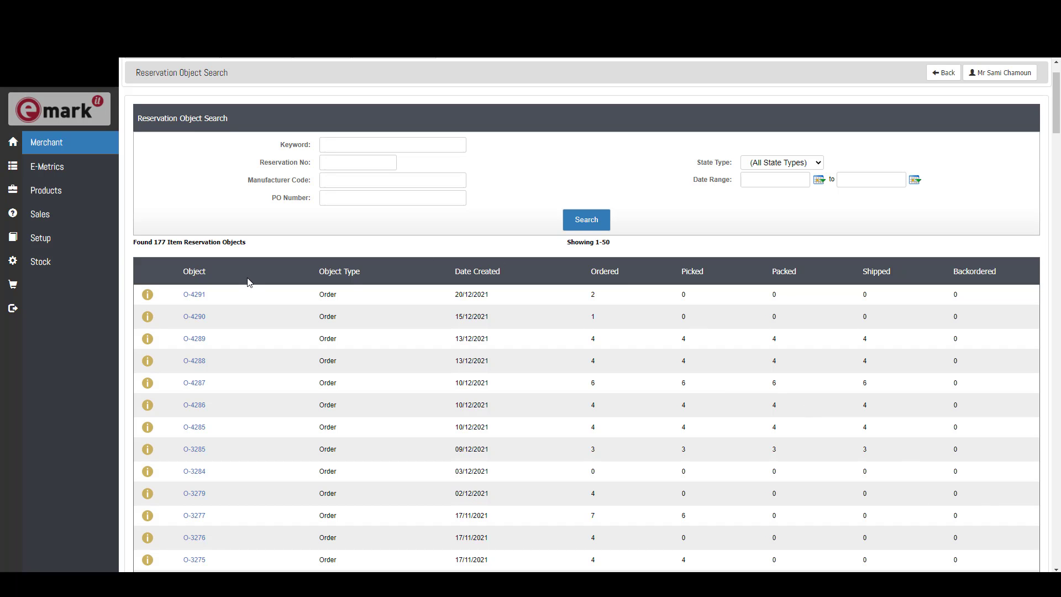
left_click(148, 295)
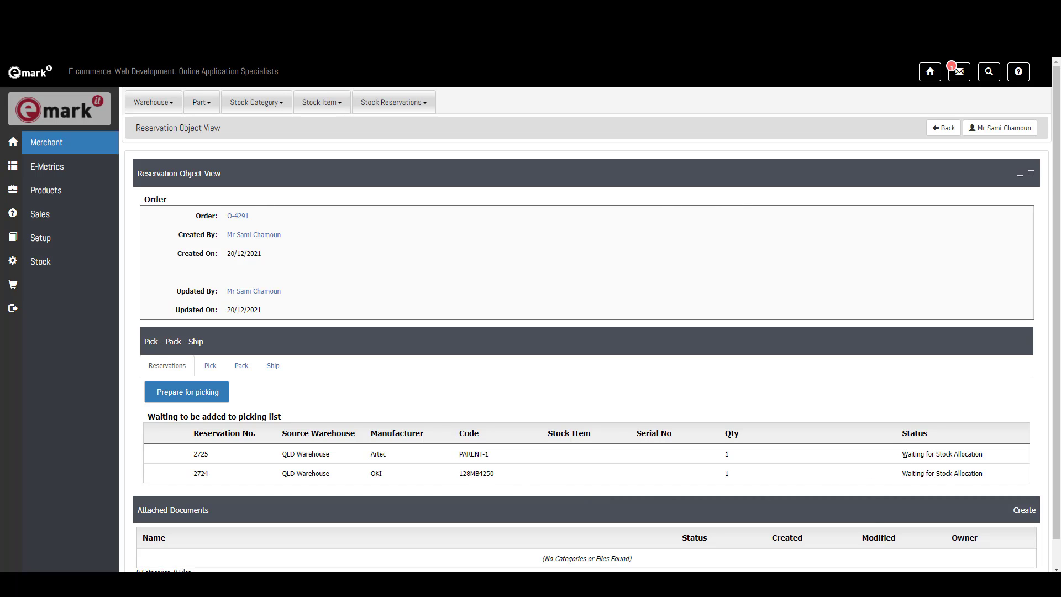
Prepare the order's two waiting reservations for picking and generate the picking slip.
scroll(816, 453, "down", 1)
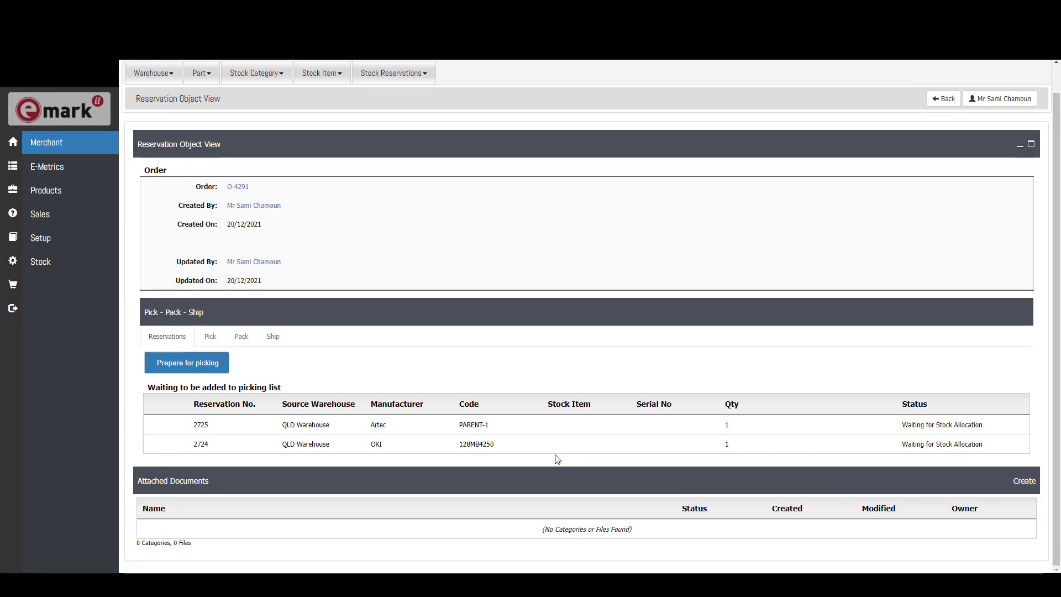
left_click(181, 365)
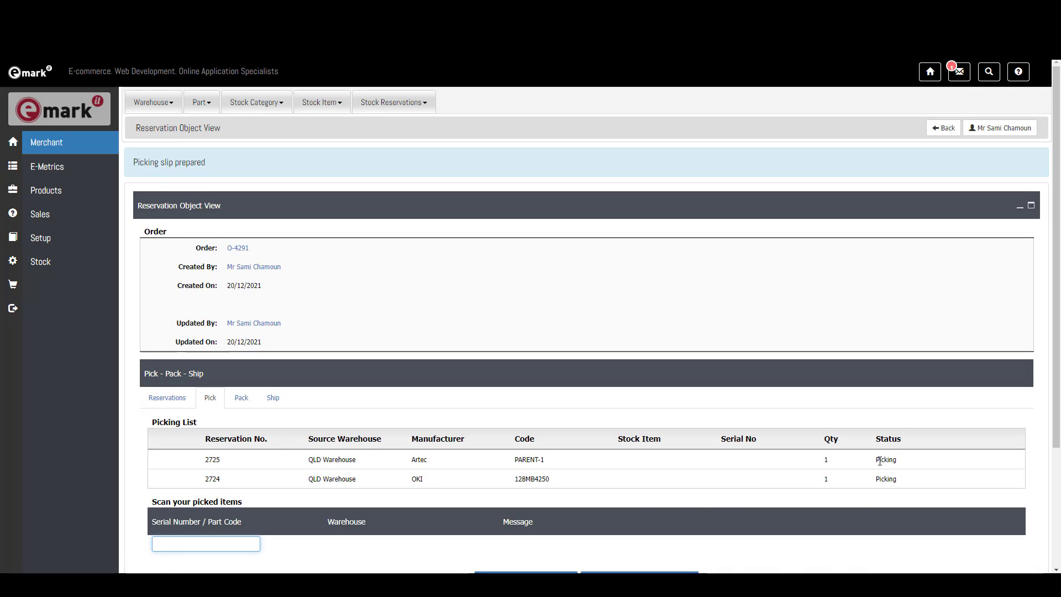
scroll(876, 500, "down", 1)
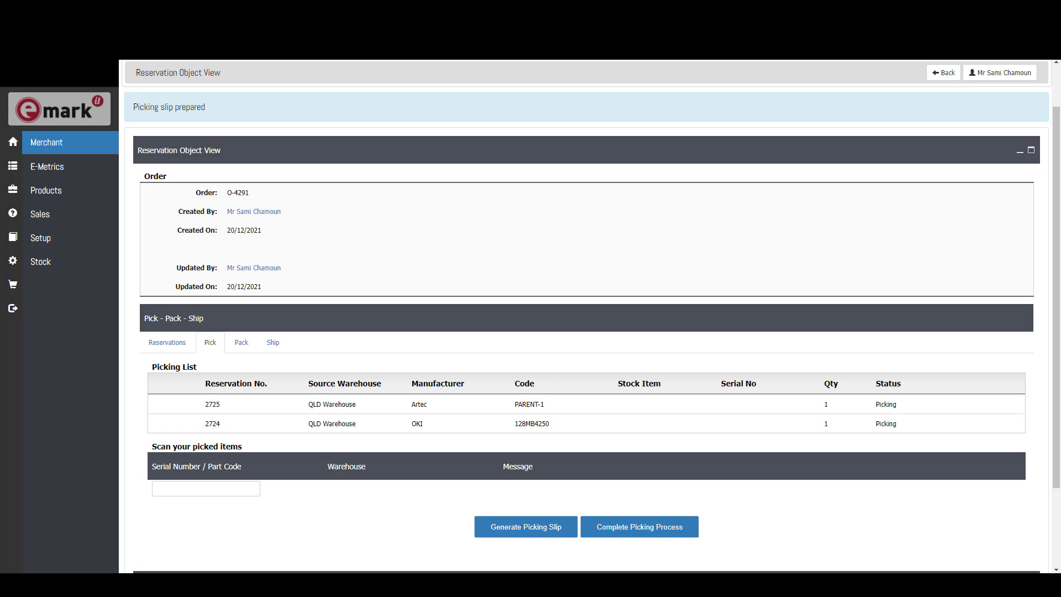
left_click(524, 532)
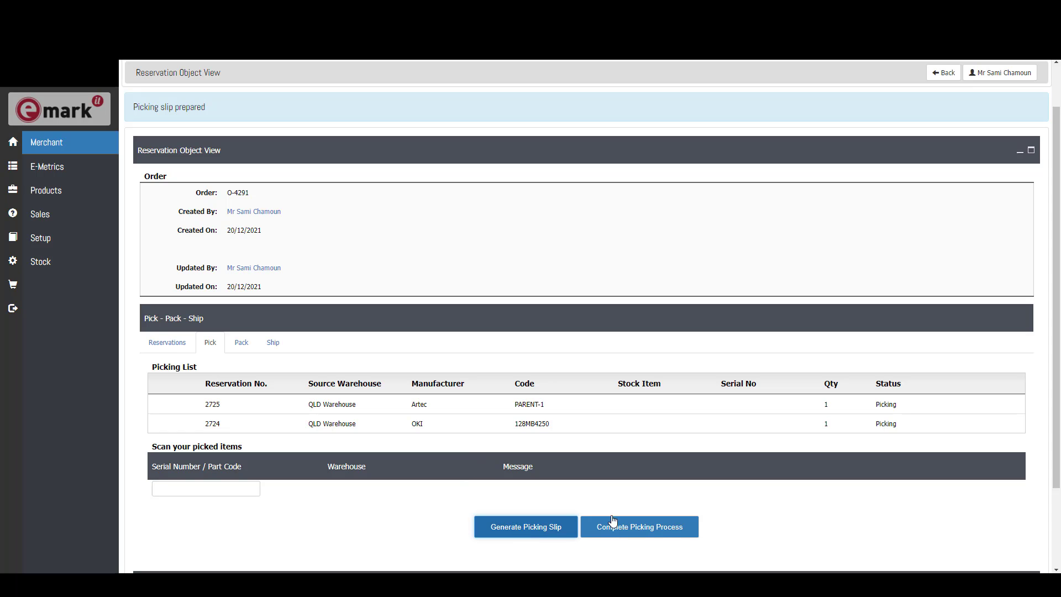
Enter part code 128MB4250 as a picked item and select QLD Warehouse as its source.
scroll(647, 451, "down", 1)
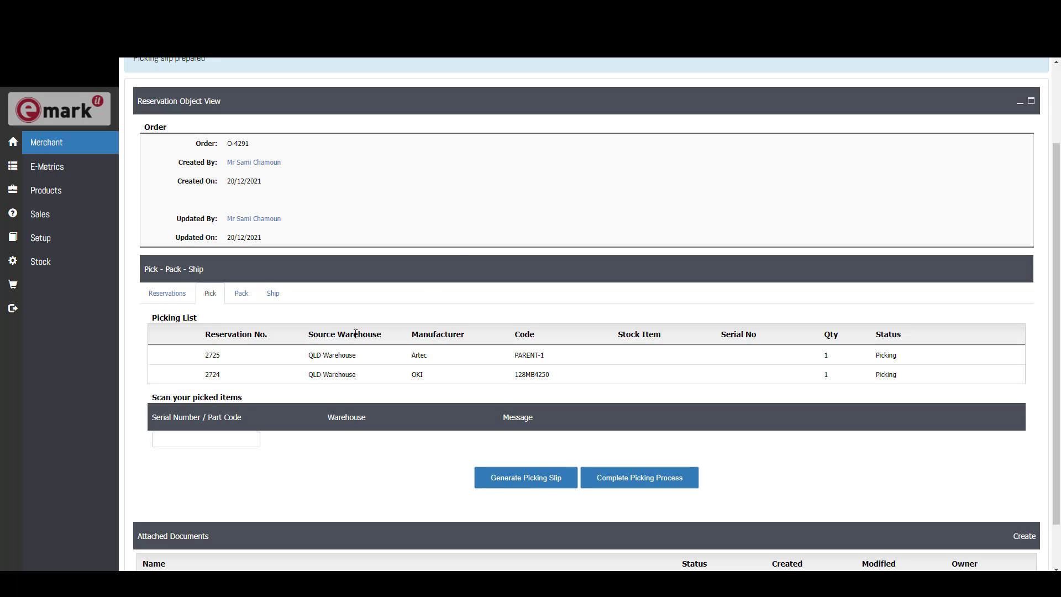
left_click(220, 443)
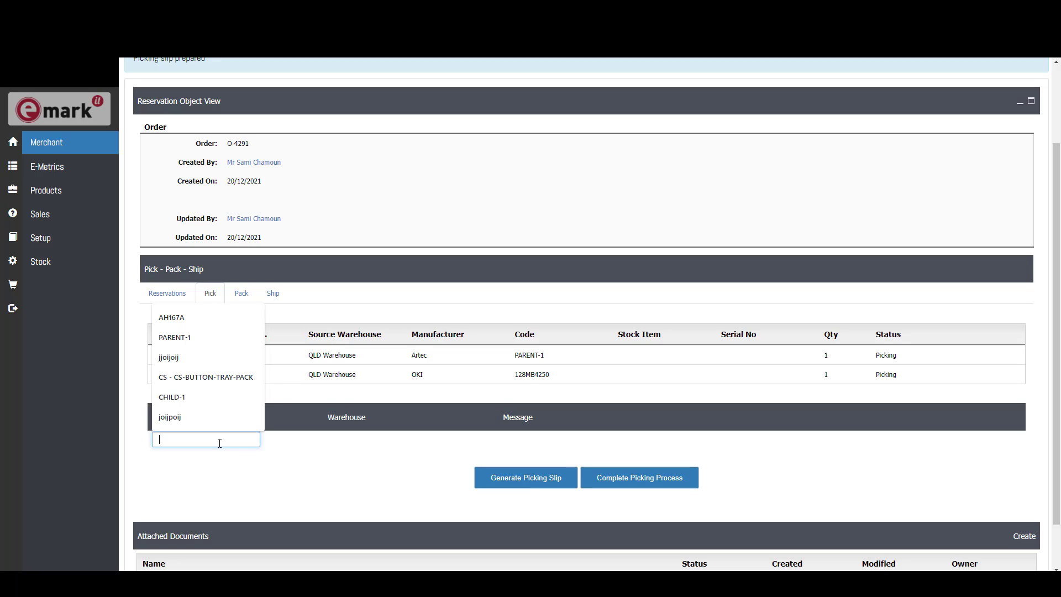
type("128")
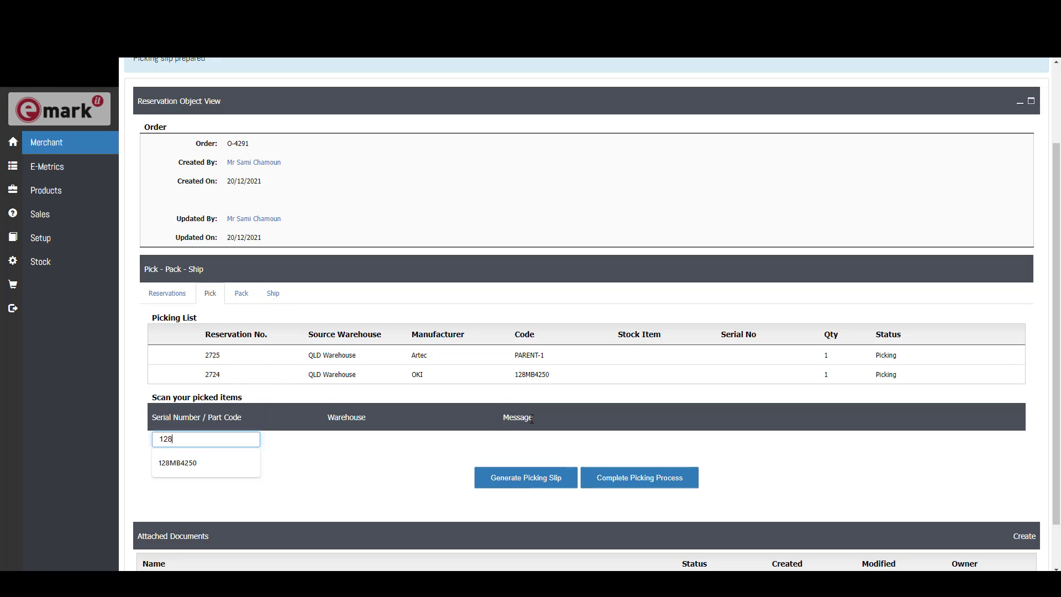
type("MB4250")
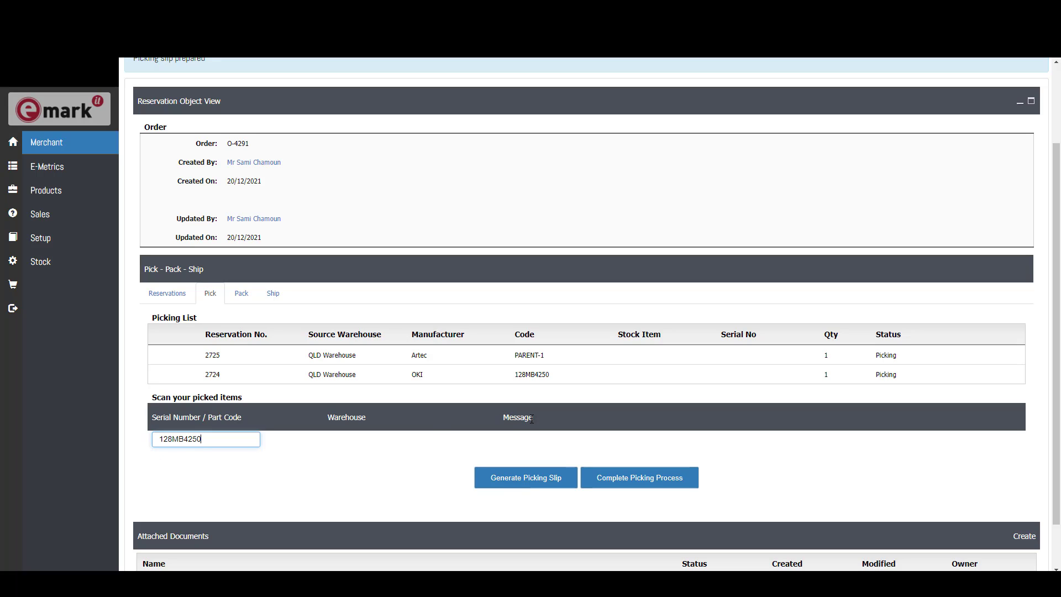
key("Return")
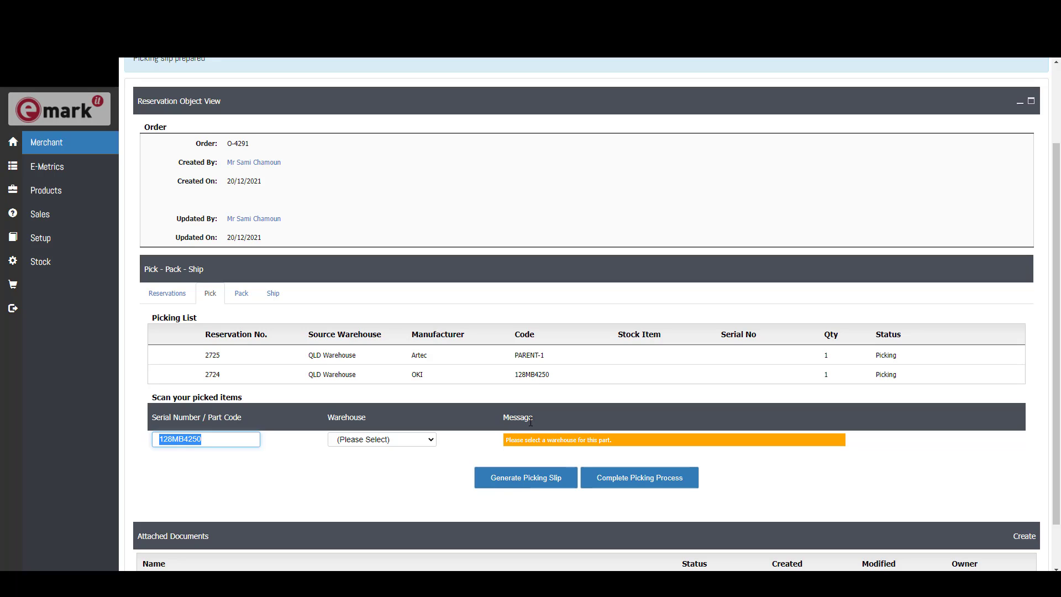
left_click(383, 440)
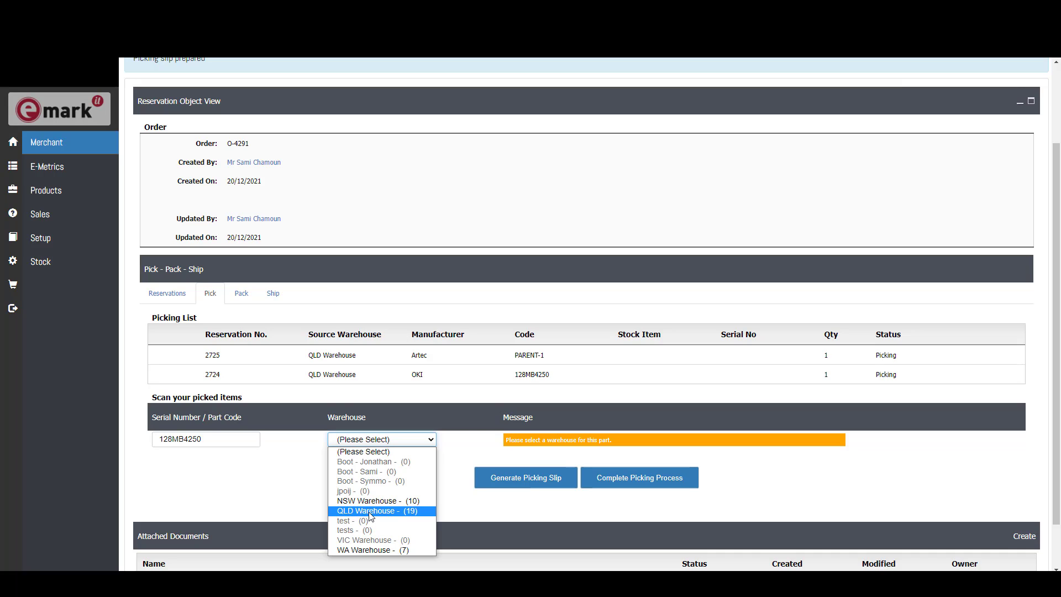
left_click(393, 511)
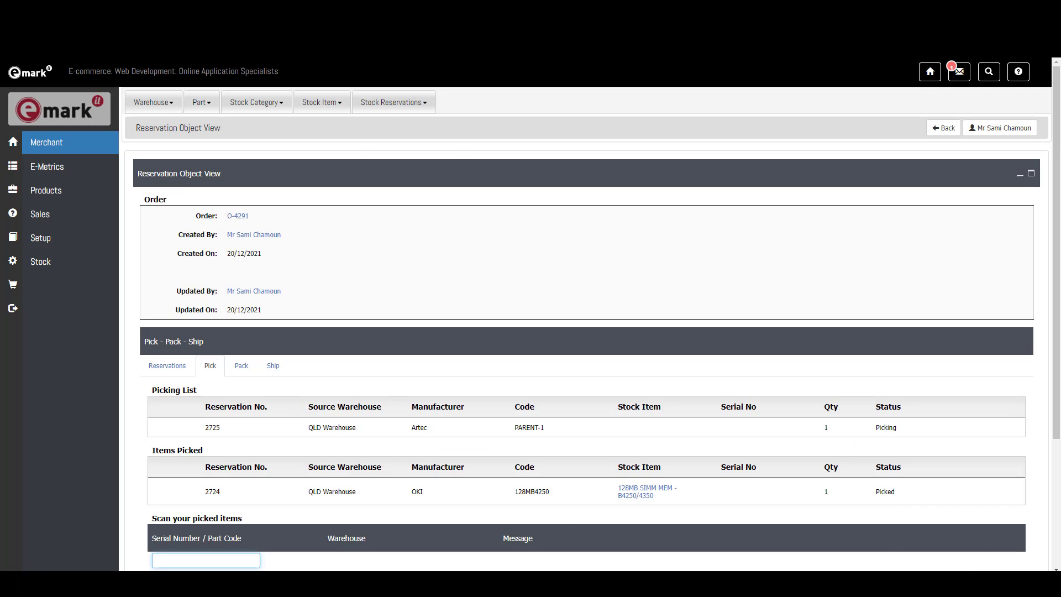
Check the status of the picked 128MB4250 item and complete the picking process.
scroll(719, 434, "down", 2)
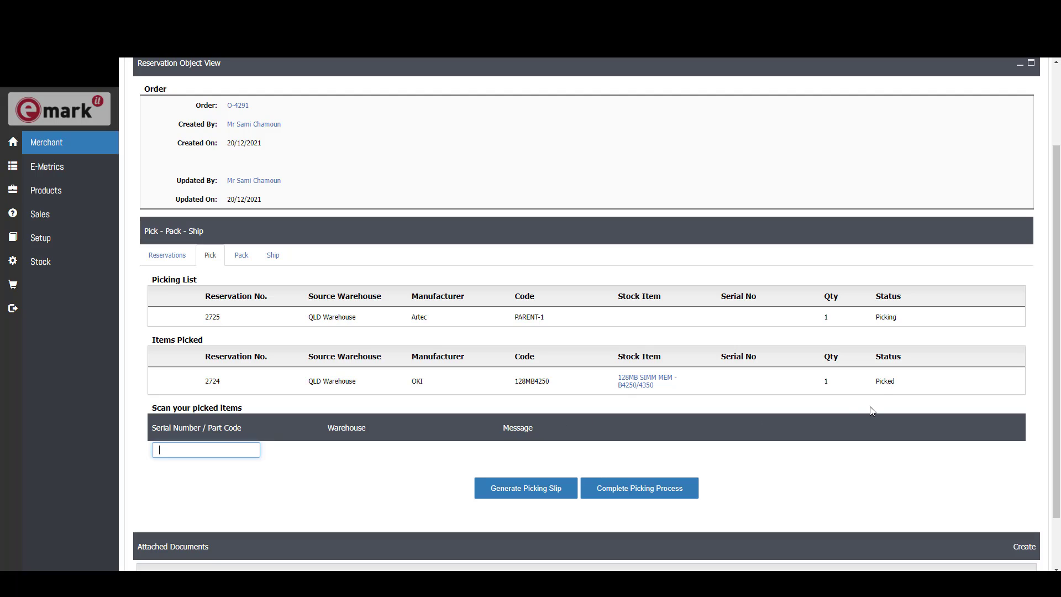
left_click_drag(877, 382, 917, 384)
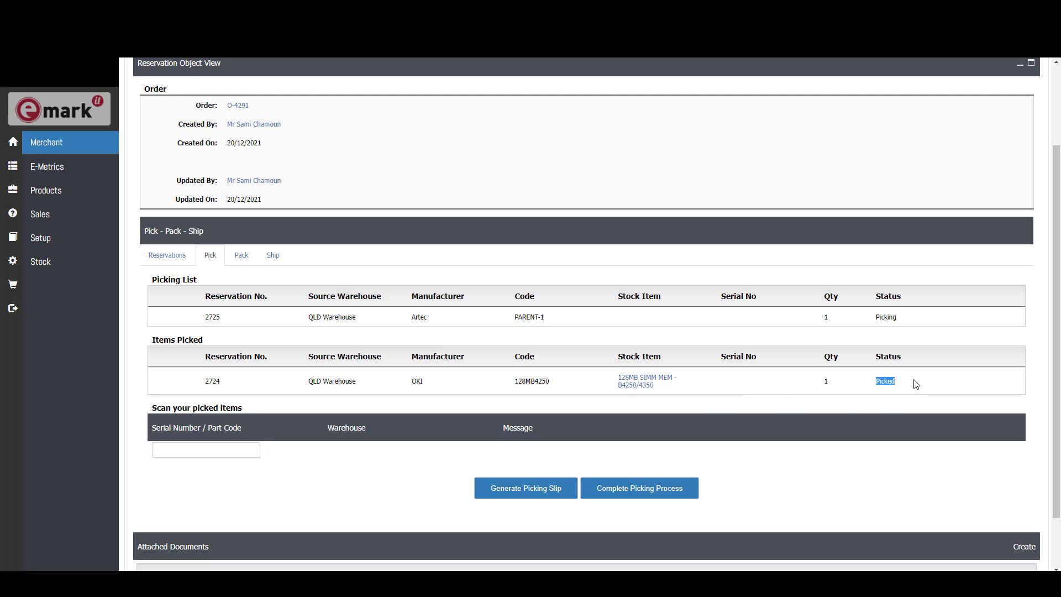
left_click(878, 397)
left_click(623, 499)
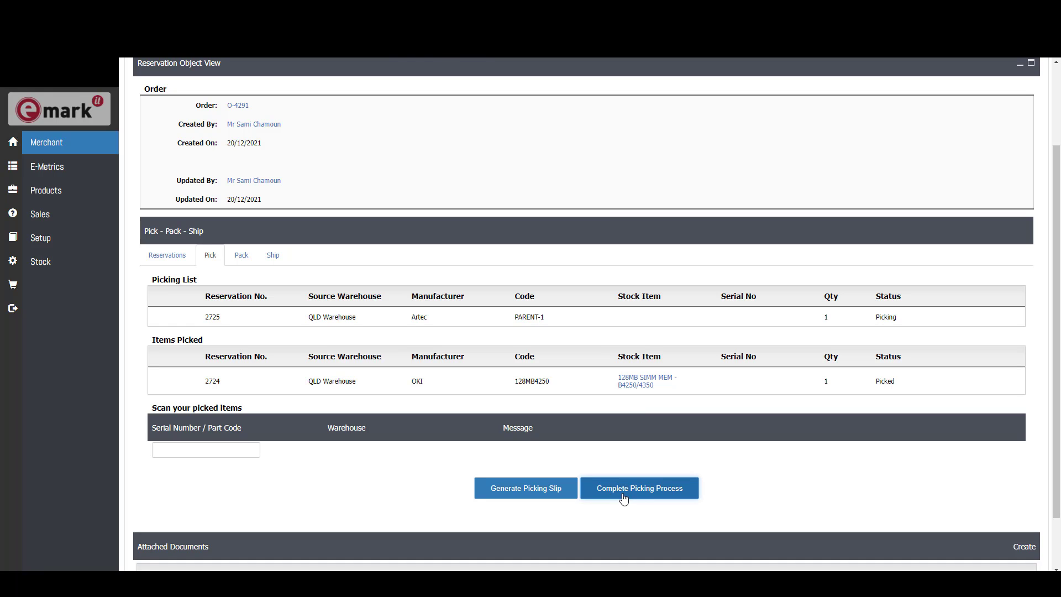
Check the order's reservations and try setting the PARENT-1 line's status to On Backorder in the back orders list, without saving.
scroll(282, 357, "down", 2)
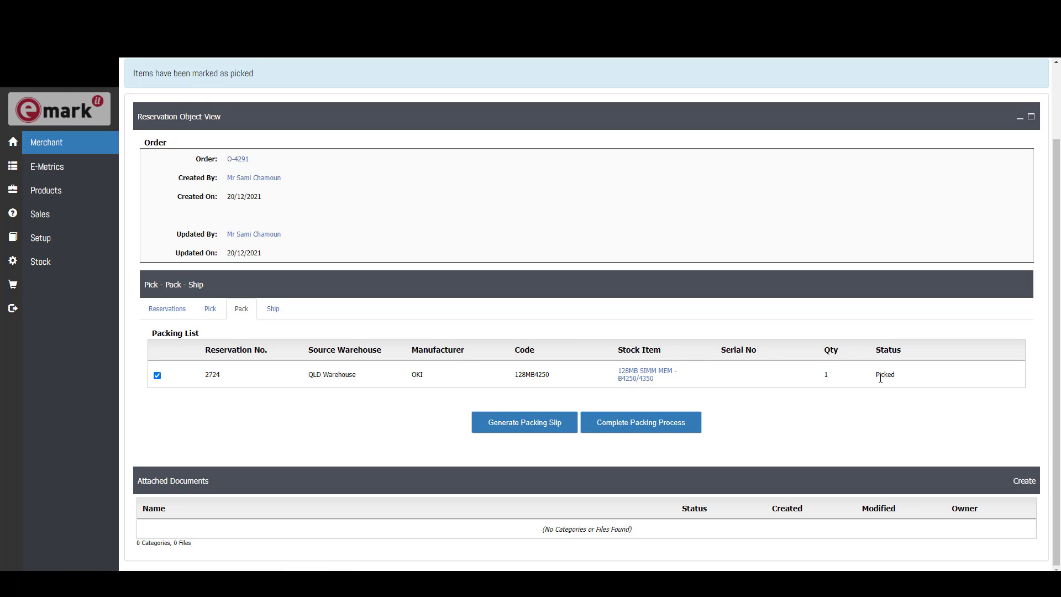
left_click(172, 314)
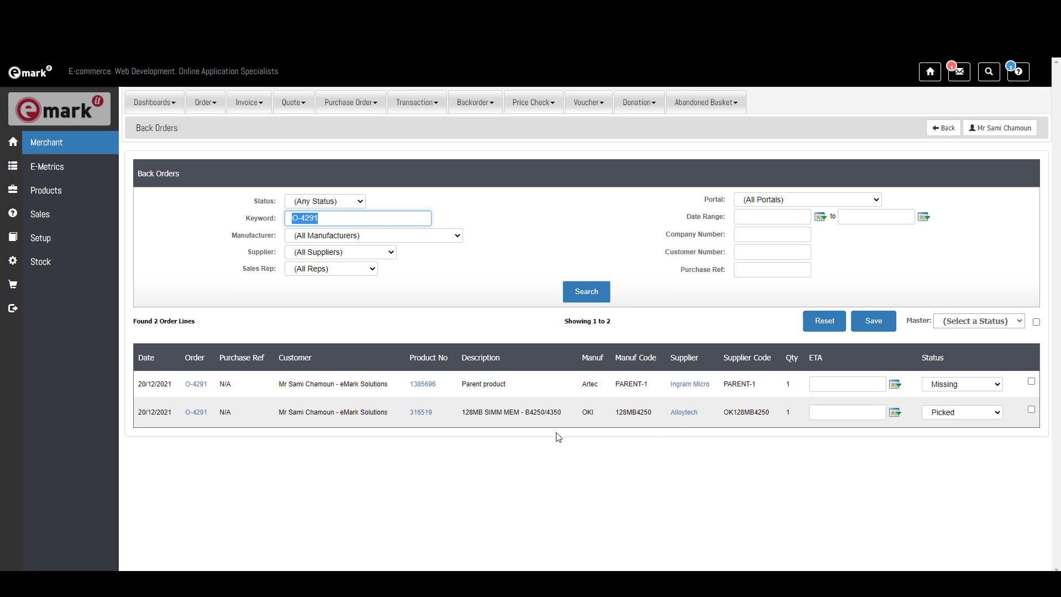
left_click(938, 390)
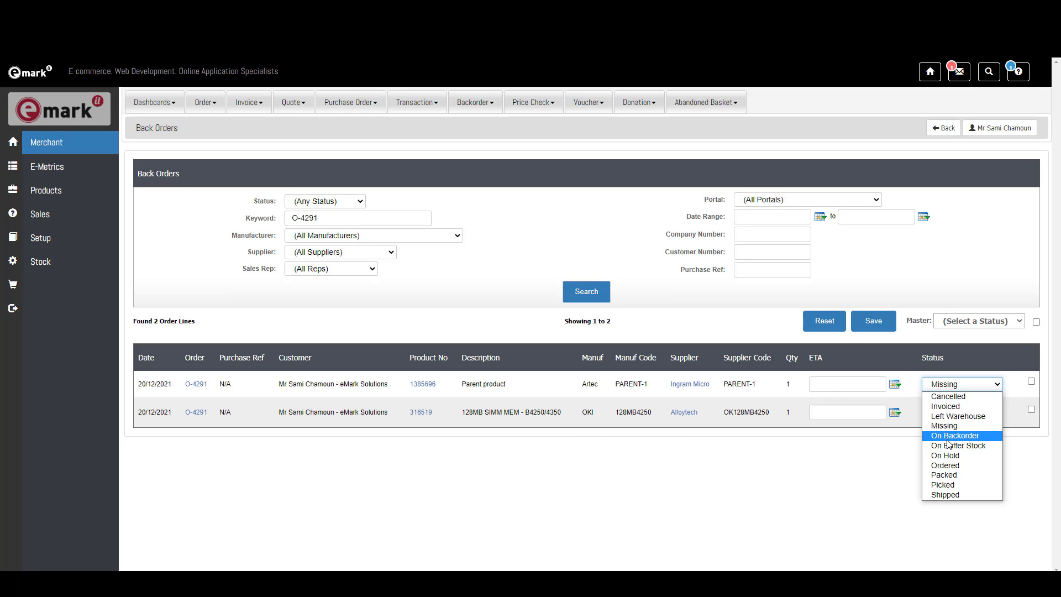
left_click(950, 440)
left_click(956, 386)
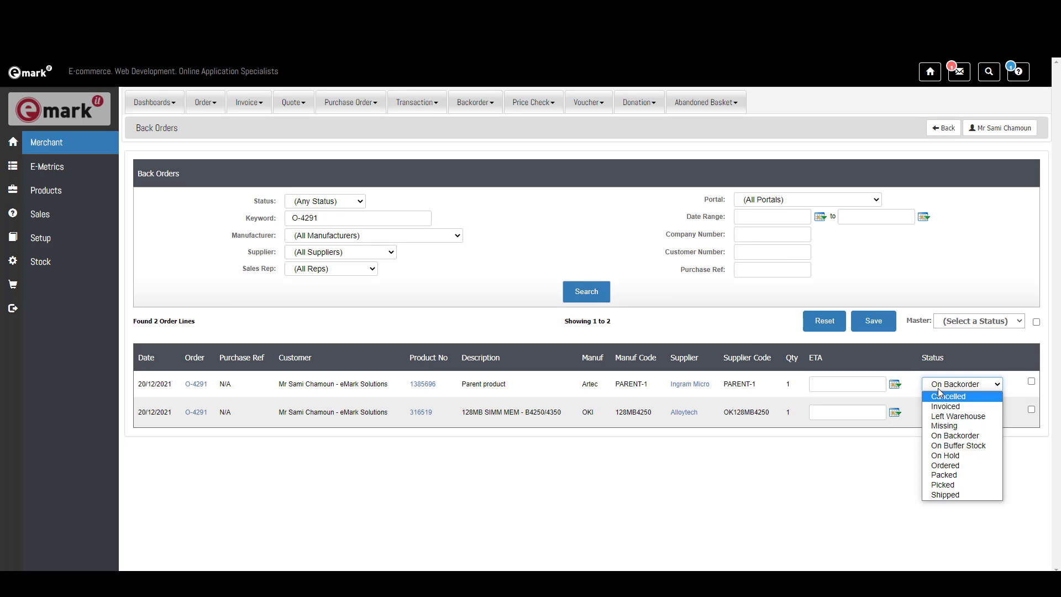
left_click(909, 368)
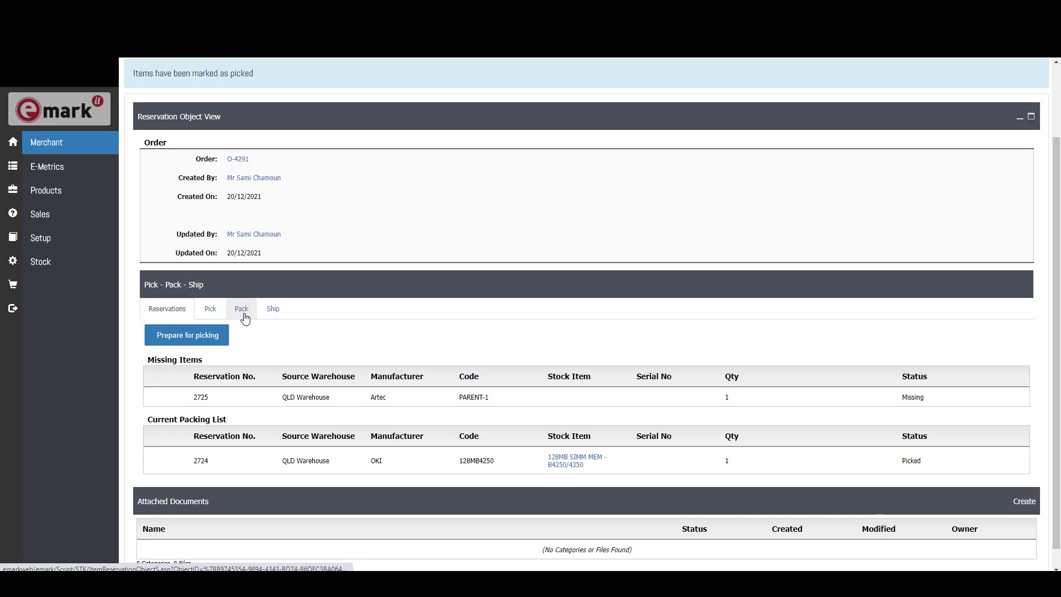
Keep the 128MB4250 item selected in the packing list and complete the packing process.
left_click(240, 309)
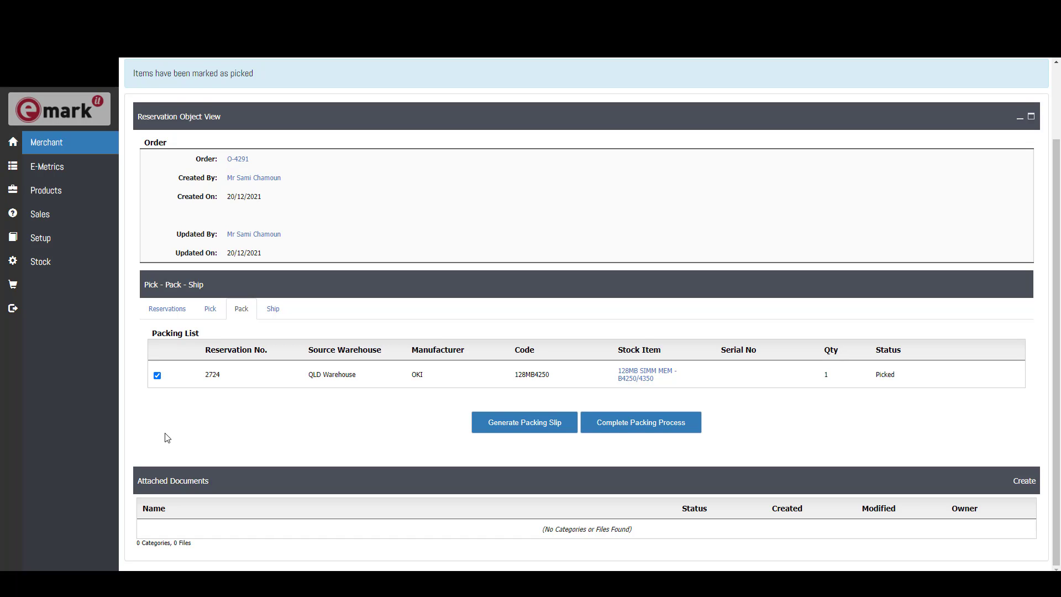
left_click(158, 375)
left_click(157, 377)
left_click(640, 430)
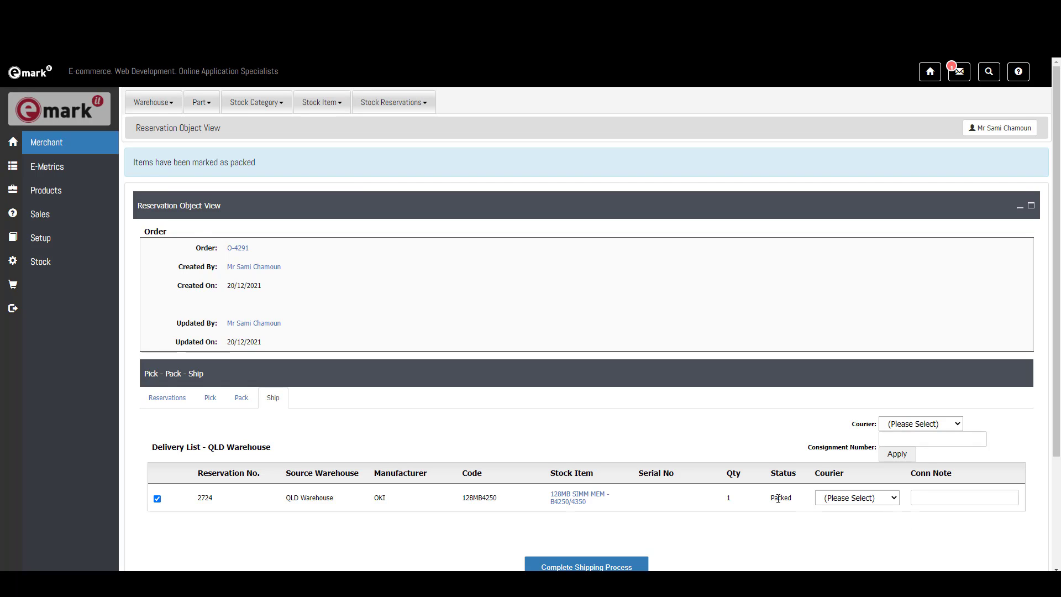
Set the 128MB4250 delivery line's courier to Acme Couriers and its conn note to 123456.
scroll(772, 499, "down", 1)
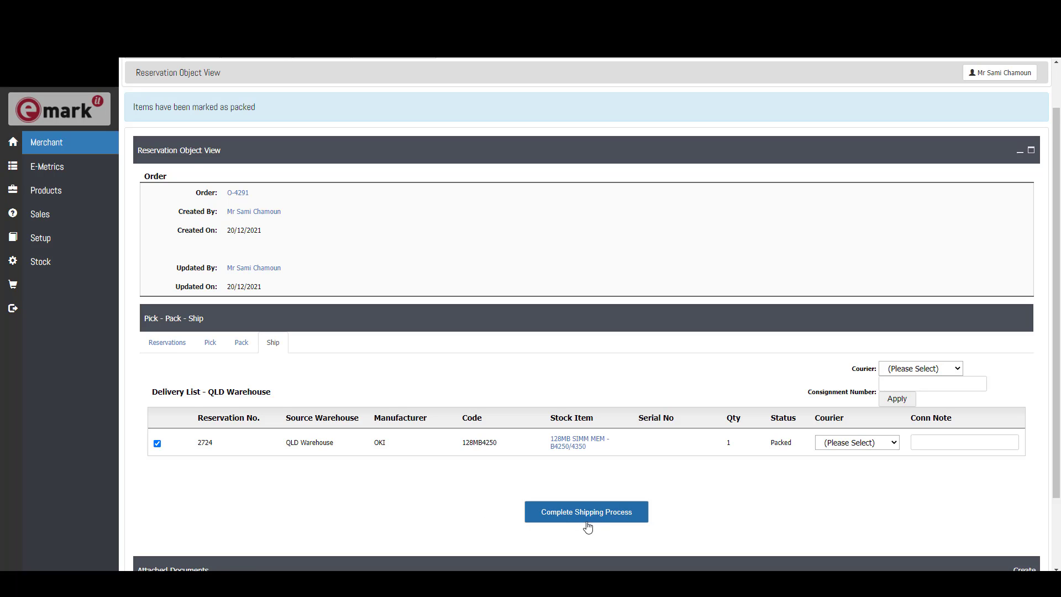
left_click(862, 446)
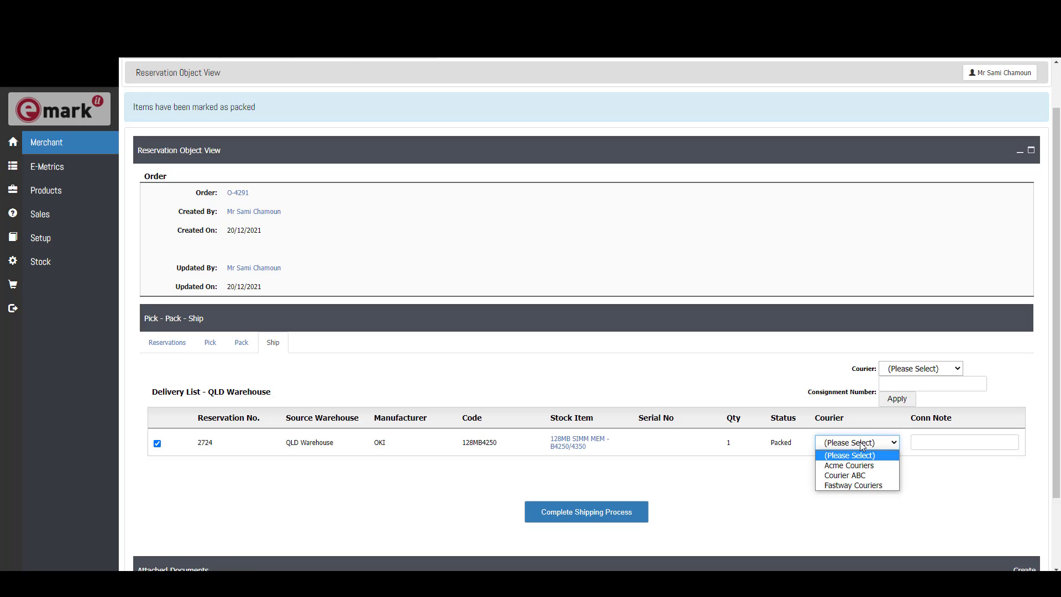
left_click(844, 466)
left_click(981, 444)
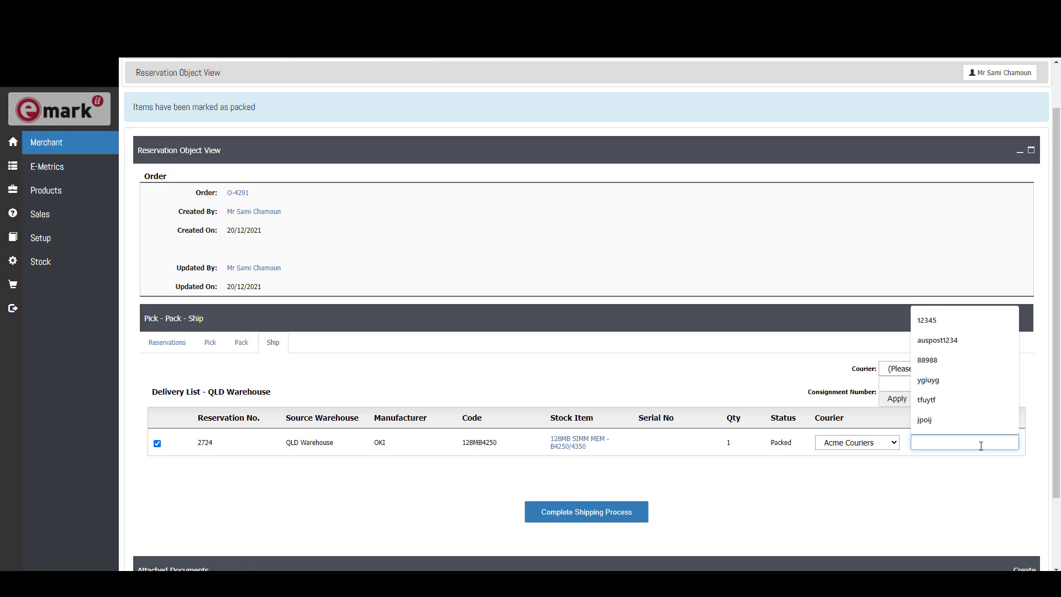
type("123456")
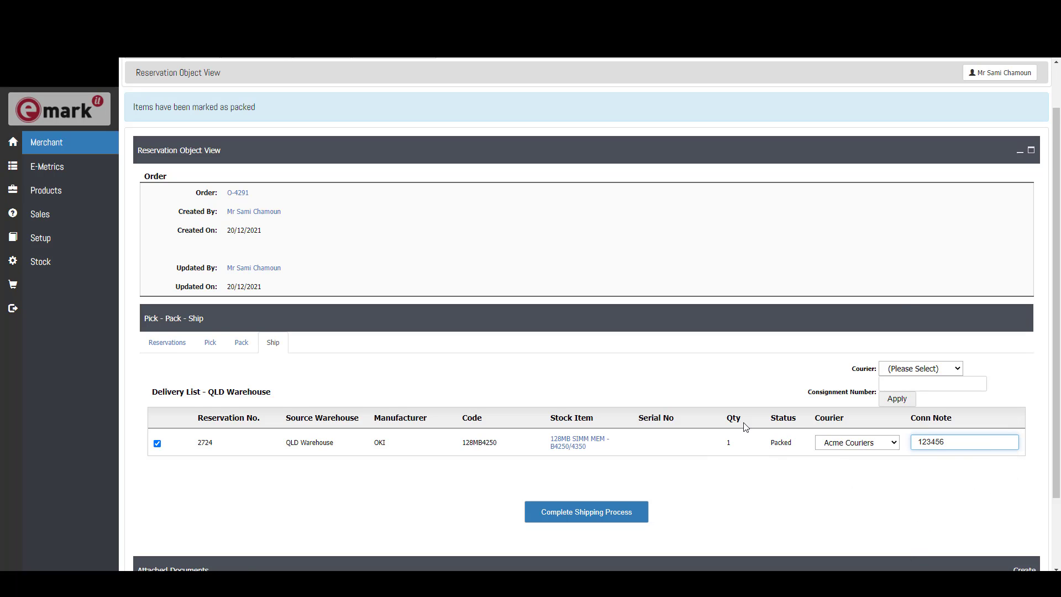
Apply courier Acme Couriers and consignment number 5554444 to the whole delivery list and complete the shipping process.
left_click(910, 369)
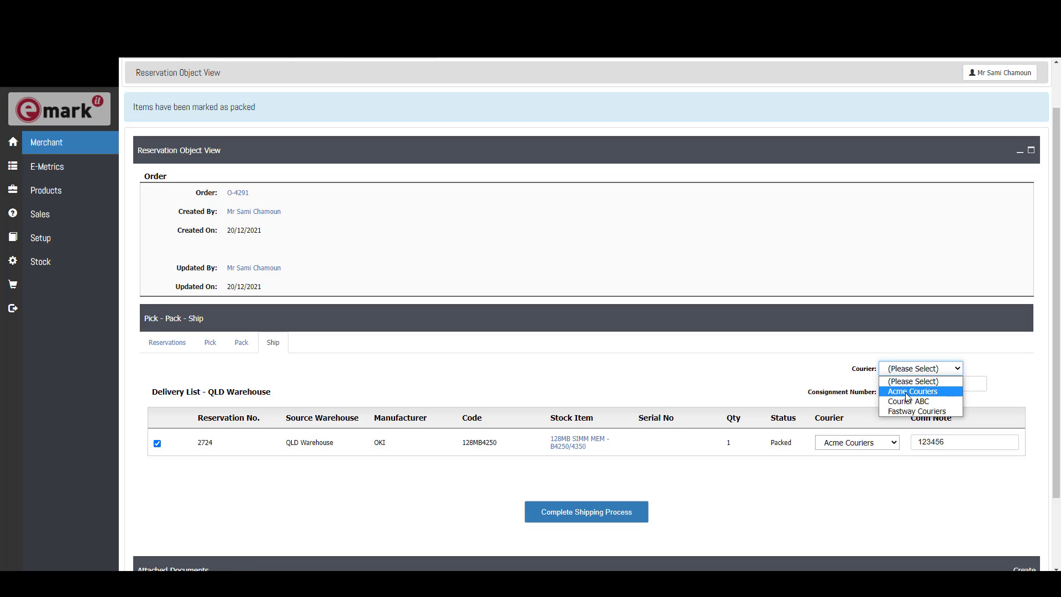
left_click(907, 396)
left_click(918, 387)
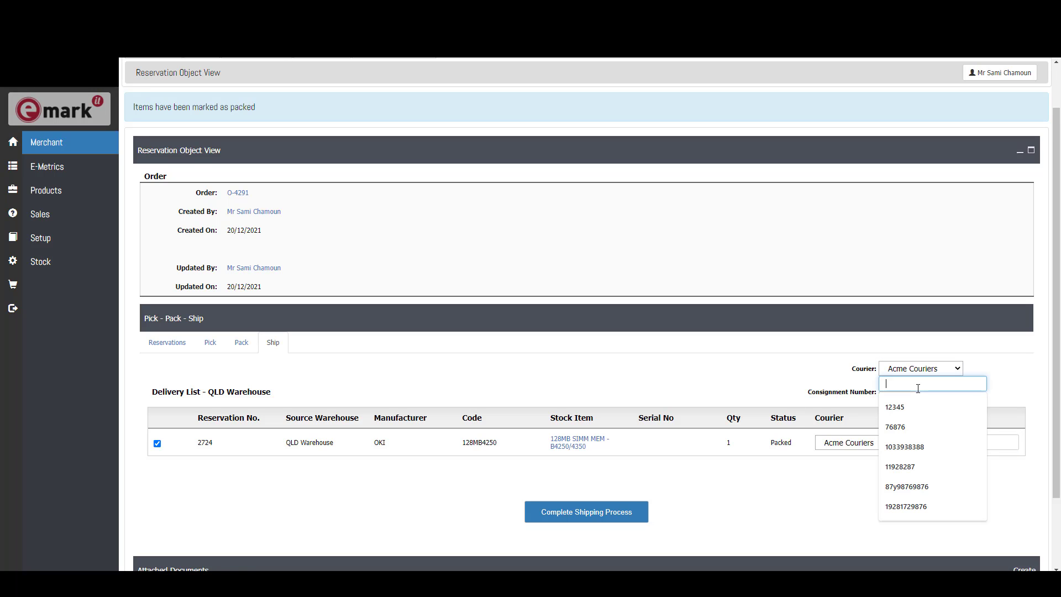
type("5554444")
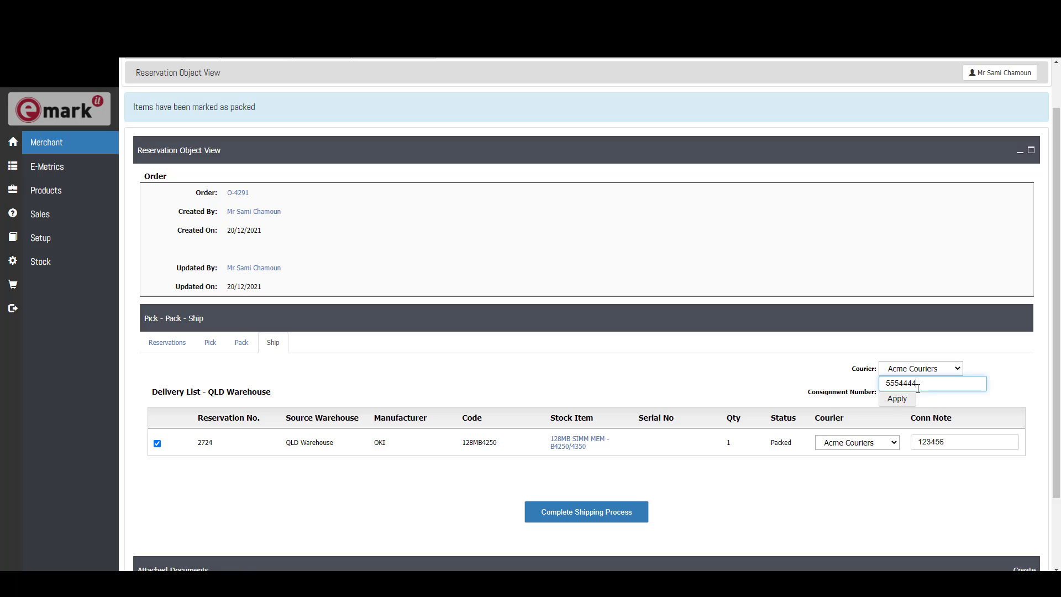
left_click(886, 405)
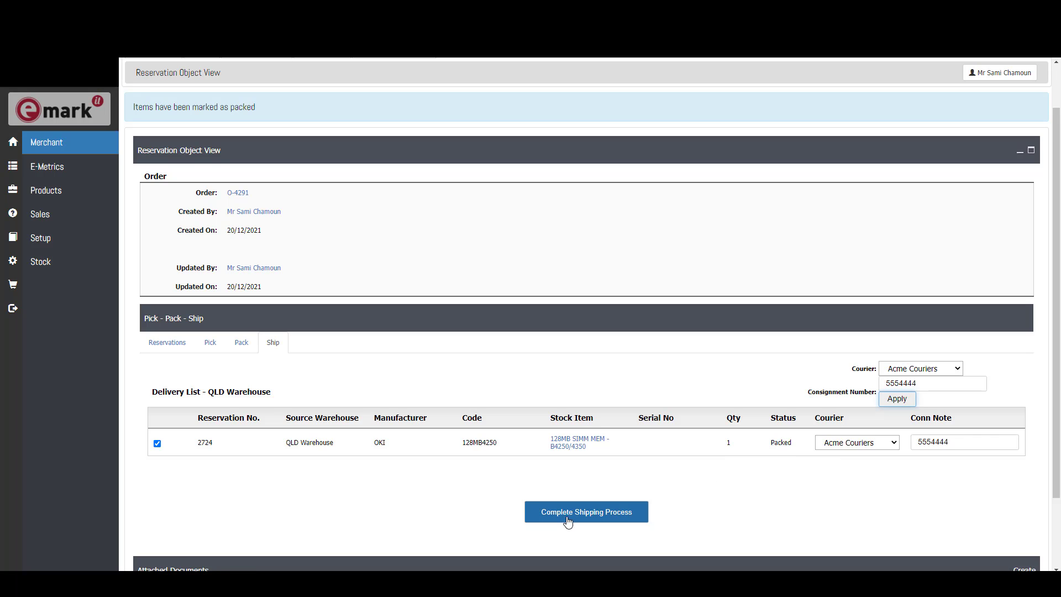
left_click(608, 520)
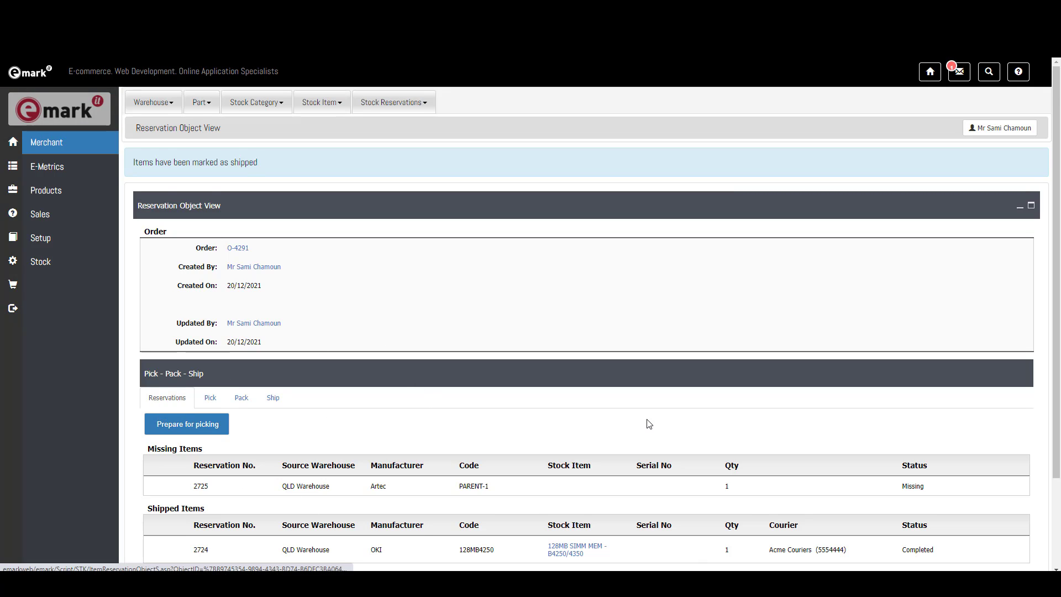
Open the linked order to review the status of each line item, and open its backorder list.
scroll(648, 423, "down", 1)
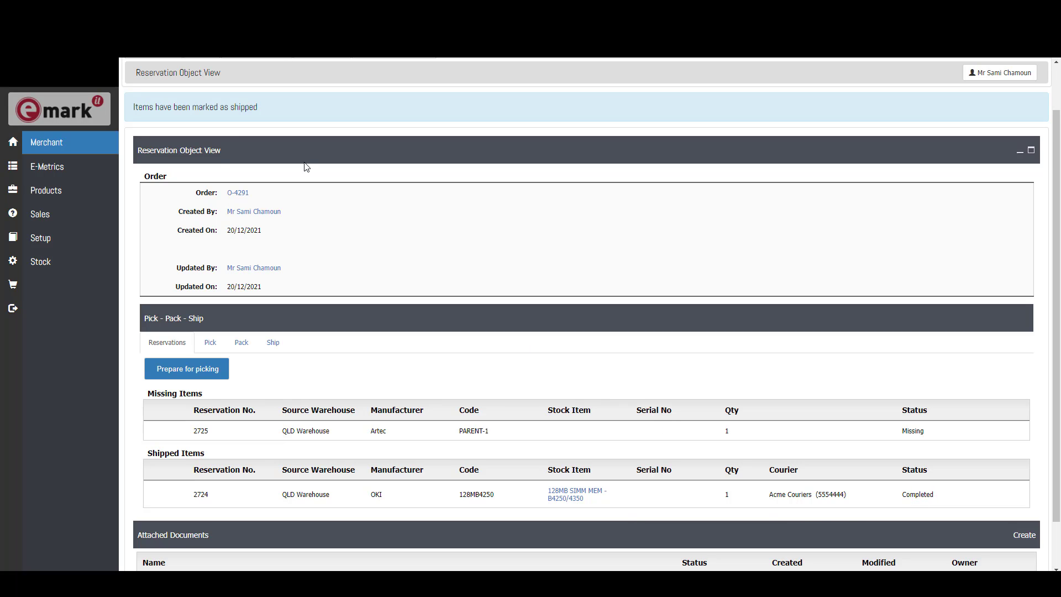
right_click(239, 194)
left_click(271, 201)
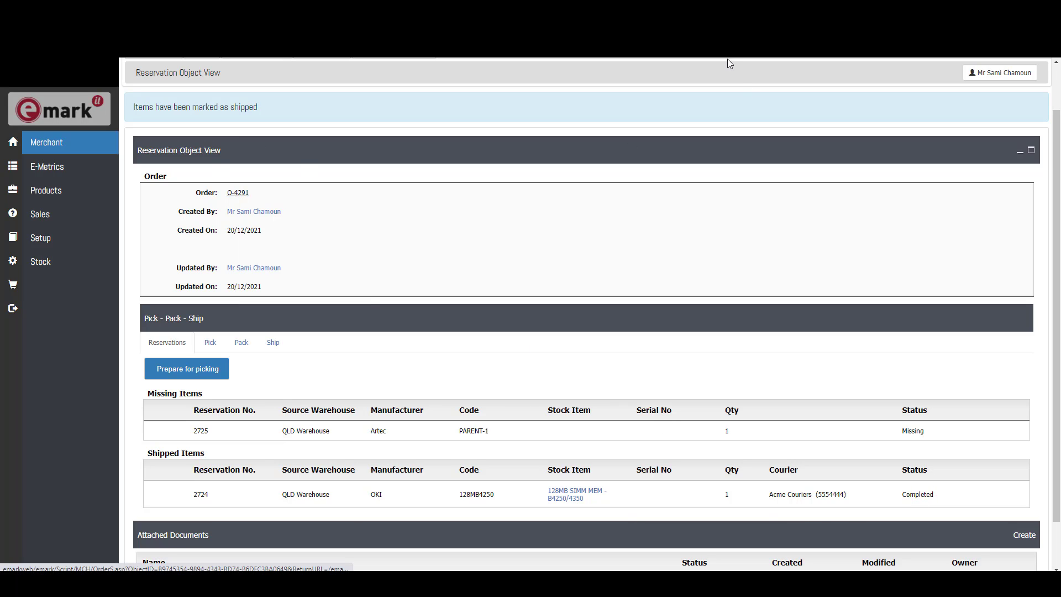
scroll(670, 196, "down", 3)
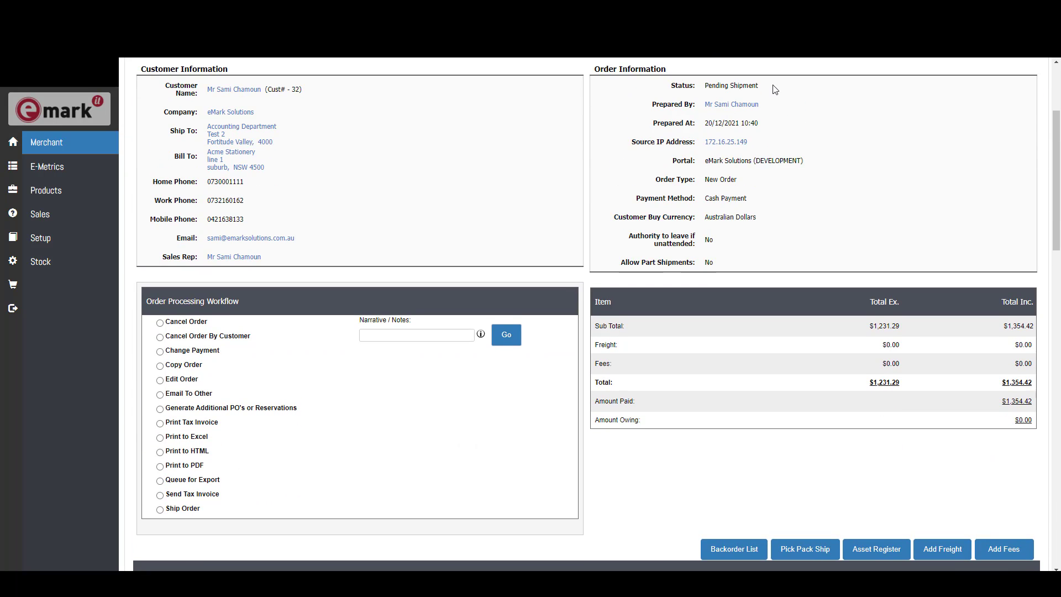
scroll(762, 320, "down", 5)
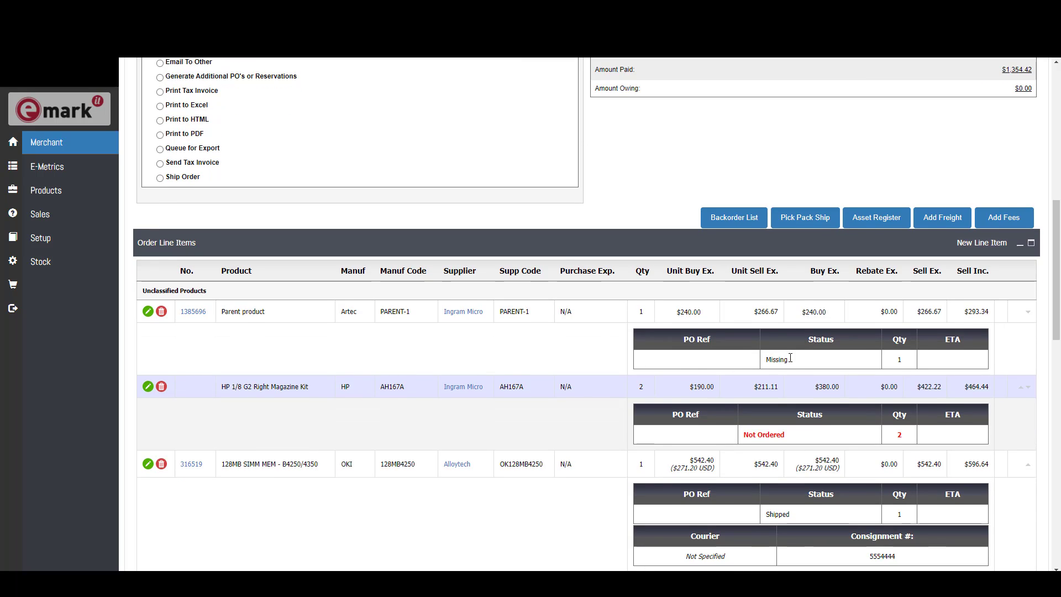
scroll(798, 361, "down", 1)
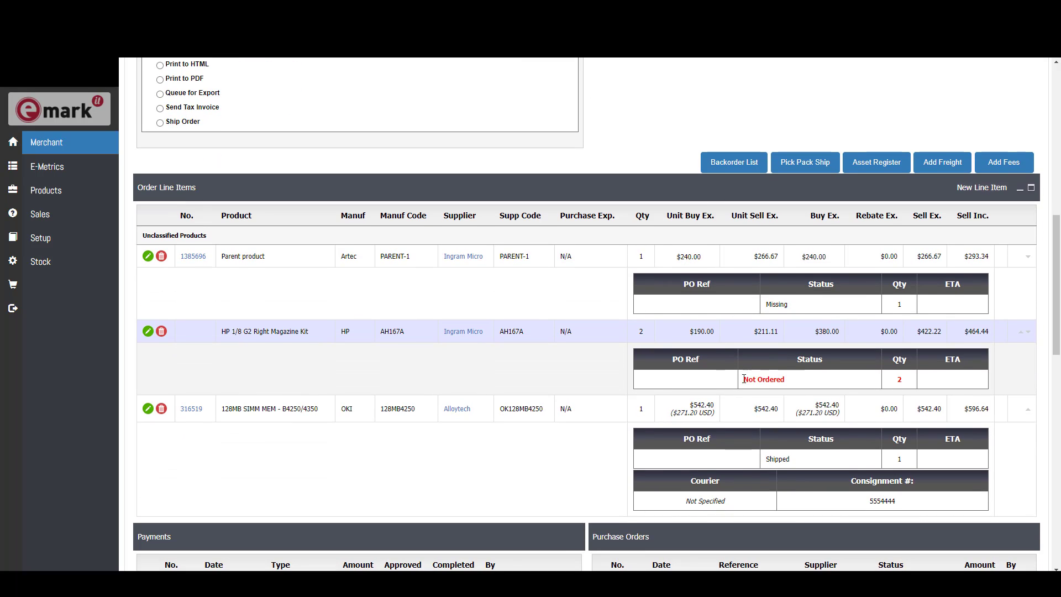
scroll(747, 380, "down", 1)
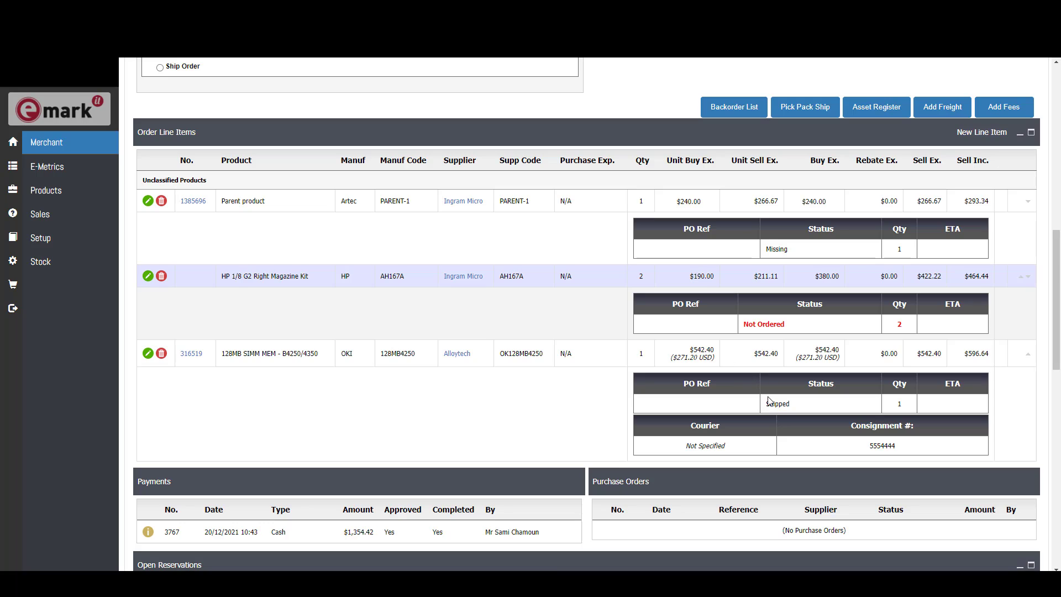
left_click_drag(765, 403, 804, 404)
left_click(804, 403)
left_click(738, 110)
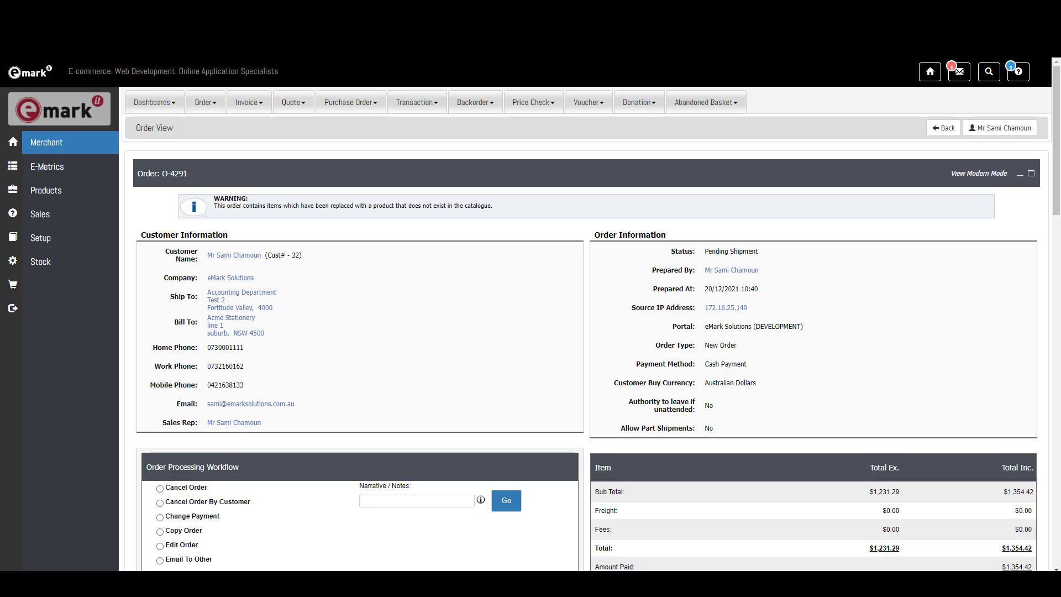
Return to the order's pick, pack and ship view and prepare the missing PARENT-1 item for picking.
scroll(807, 389, "down", 5)
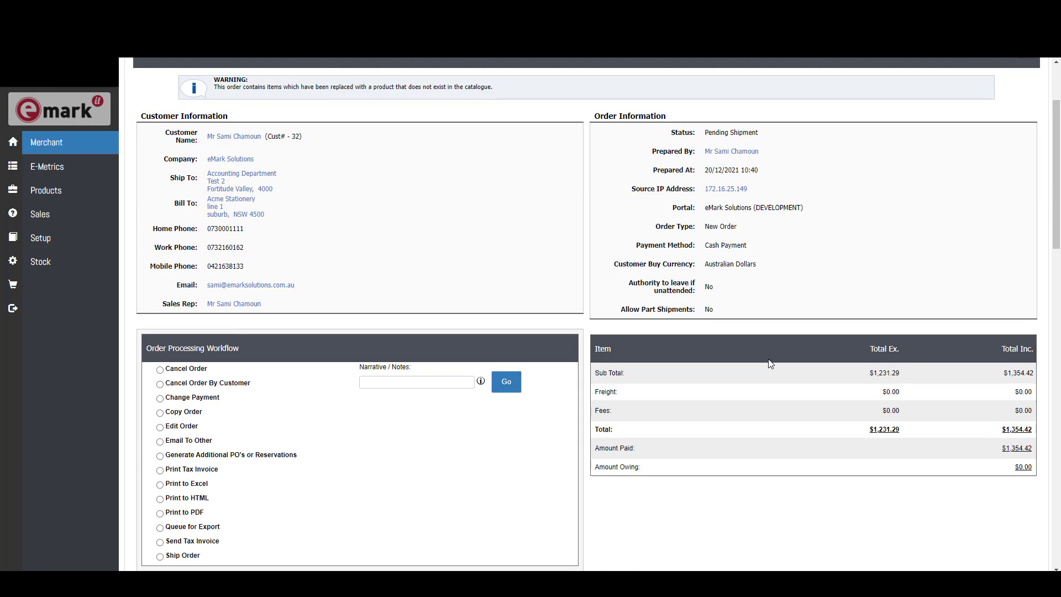
left_click(806, 388)
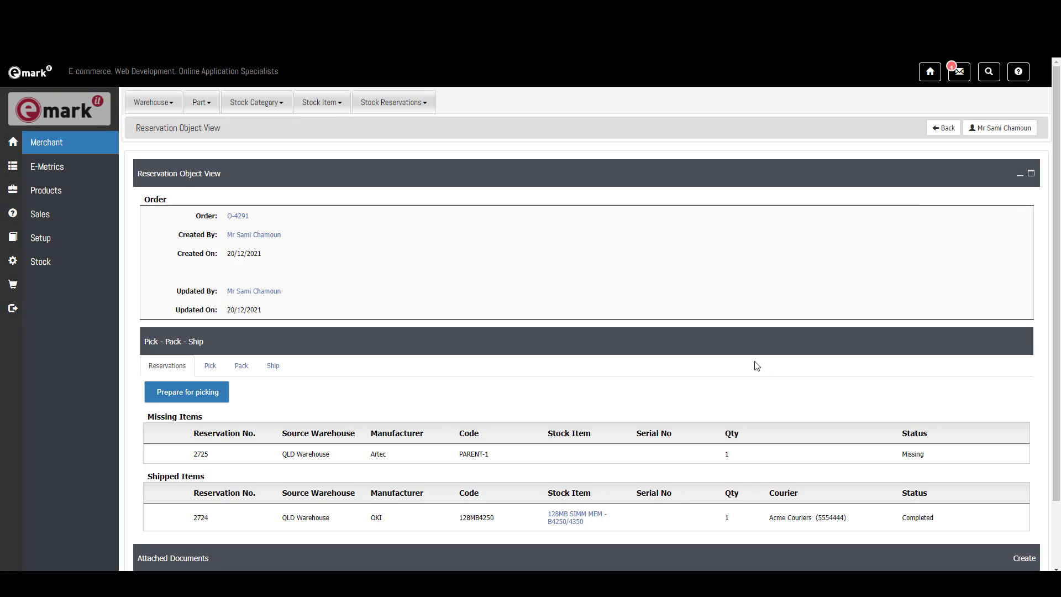
scroll(200, 400, "down", 2)
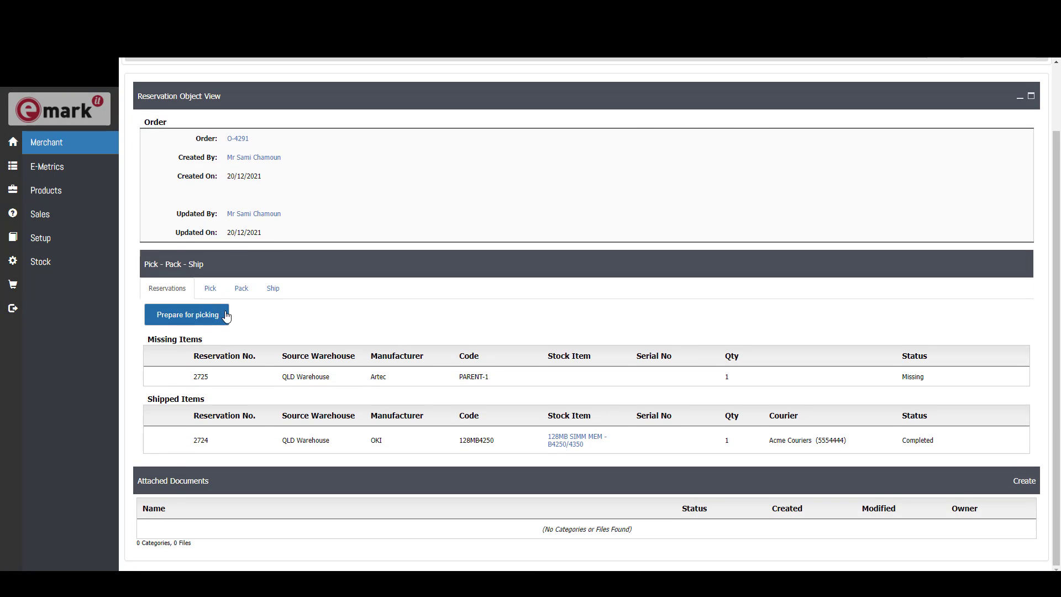
left_click(195, 325)
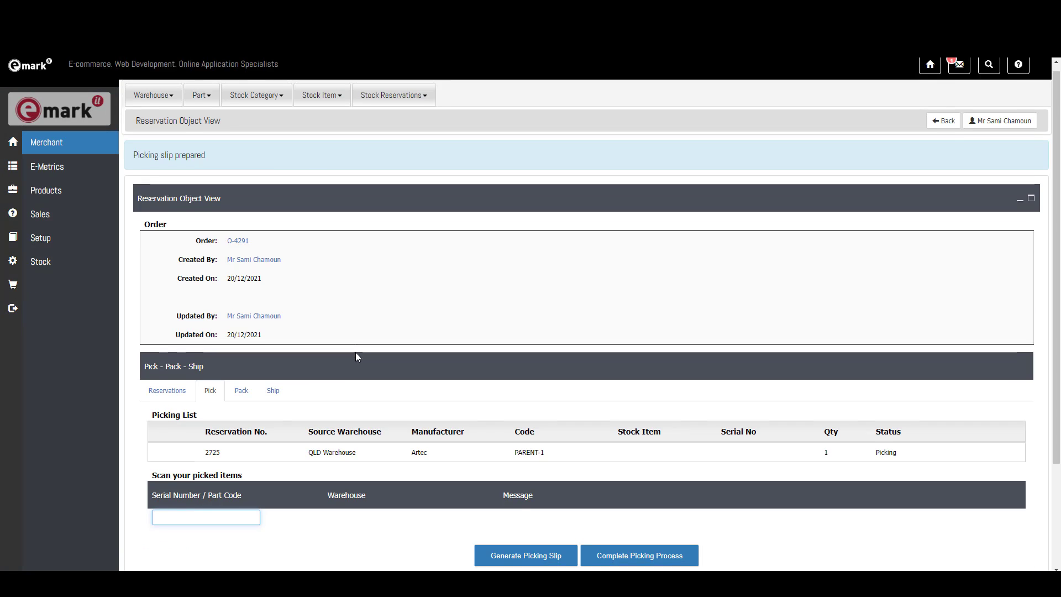
Enter PARENT-1 as the picked item and add the suggested child item with serial number CHILD 1.
scroll(296, 363, "down", 3)
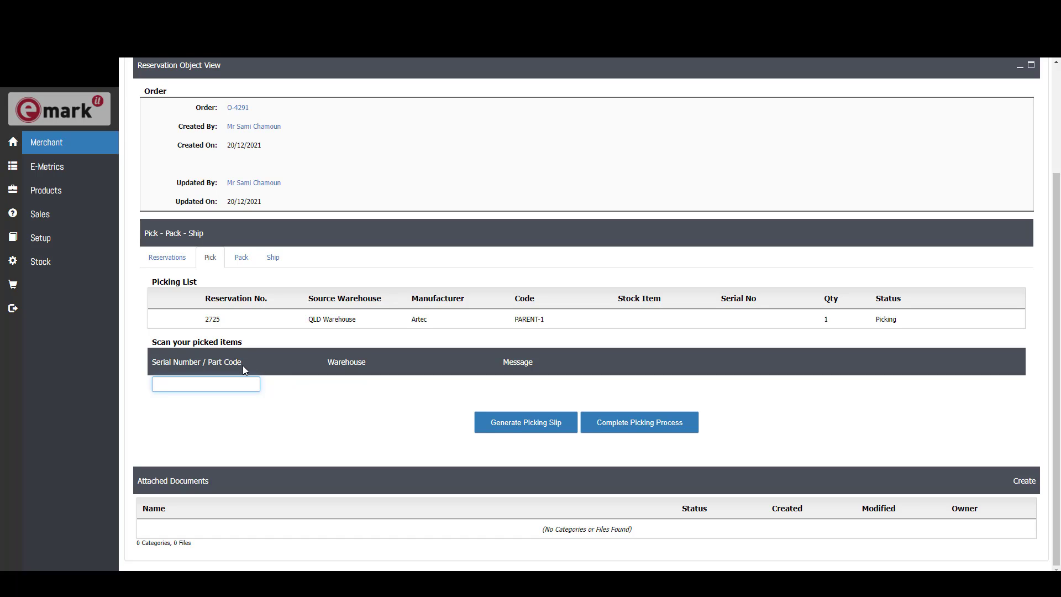
type("PARENT-1")
key("Return")
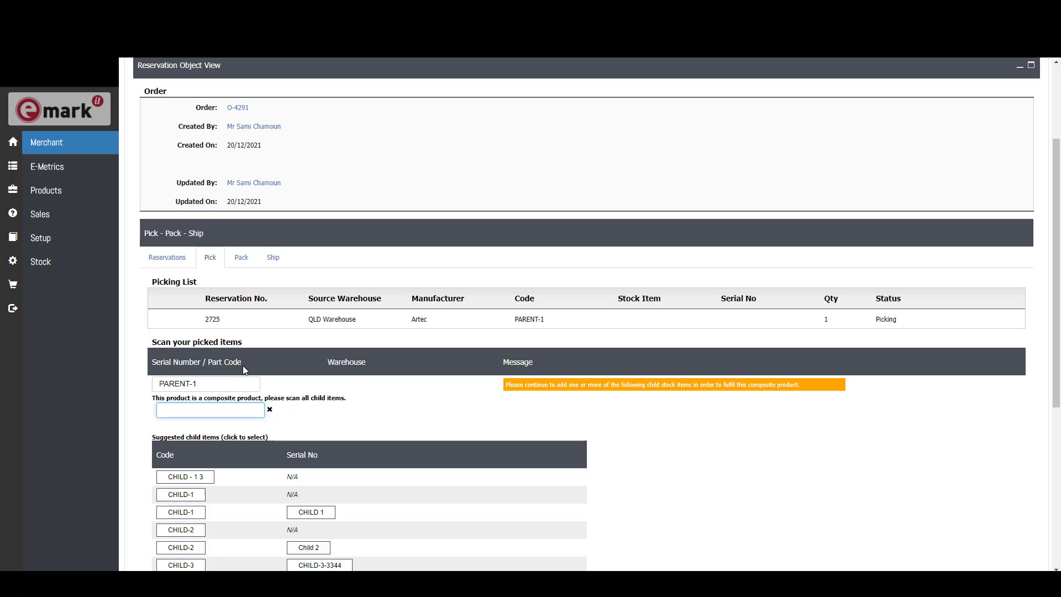
scroll(298, 388, "down", 2)
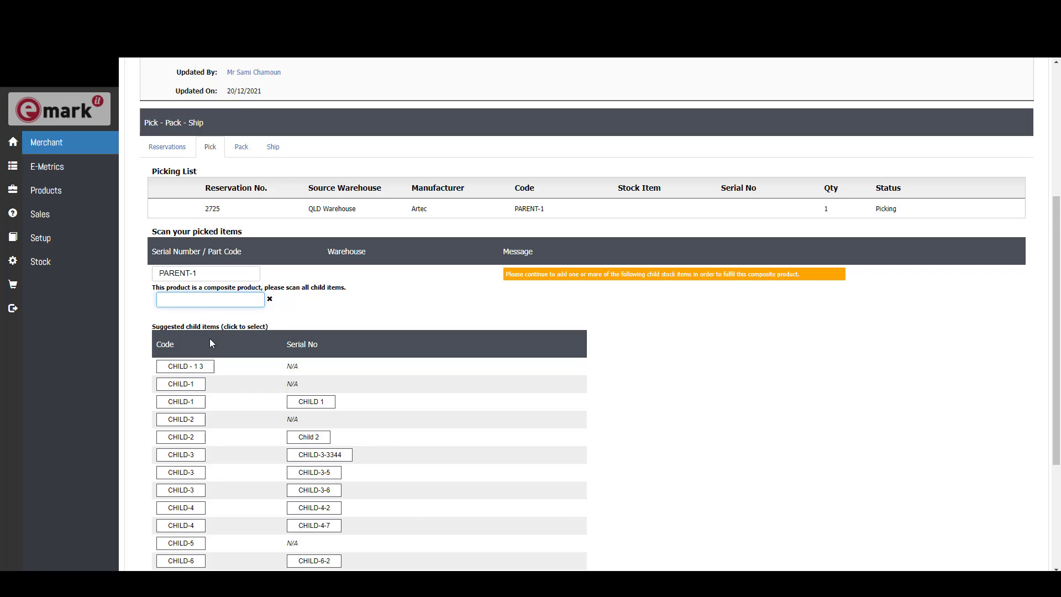
scroll(210, 342, "down", 1)
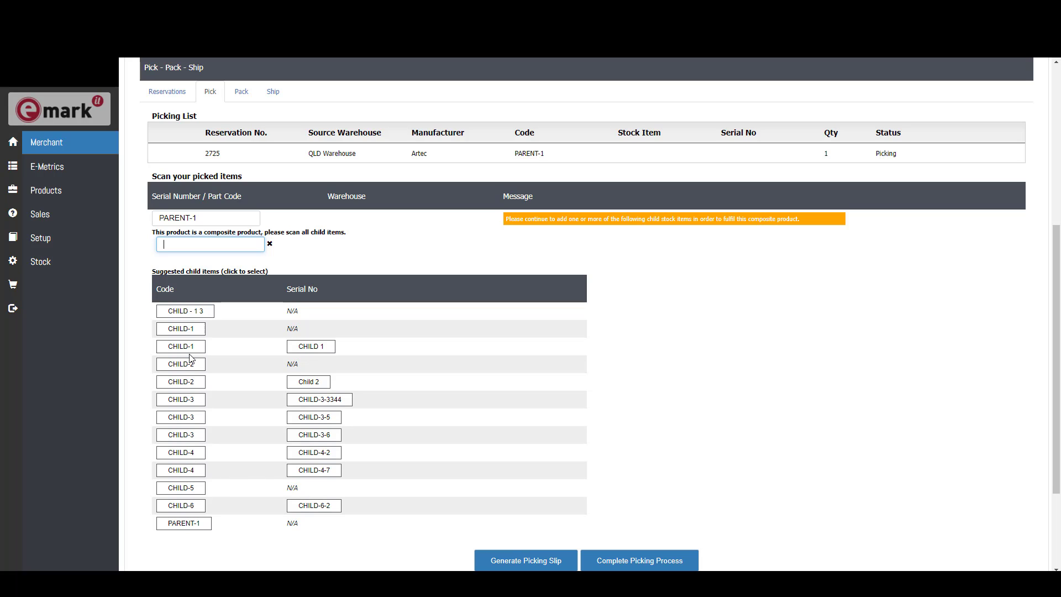
left_click(316, 351)
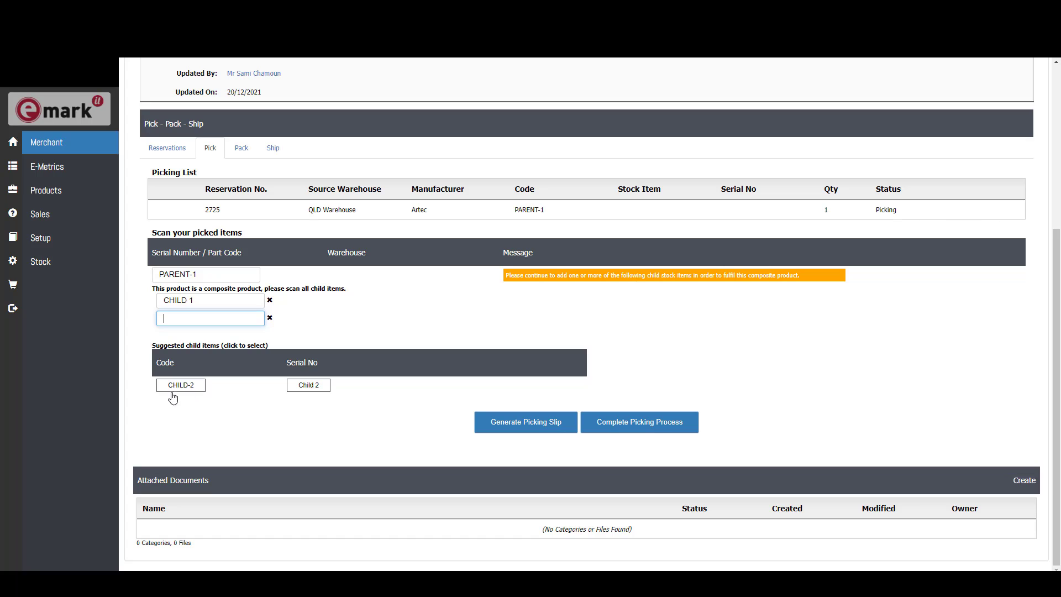
Try code CHILD-2 as the second child item of PARENT-1, and use the suggested serial number Child 2 instead.
type("C")
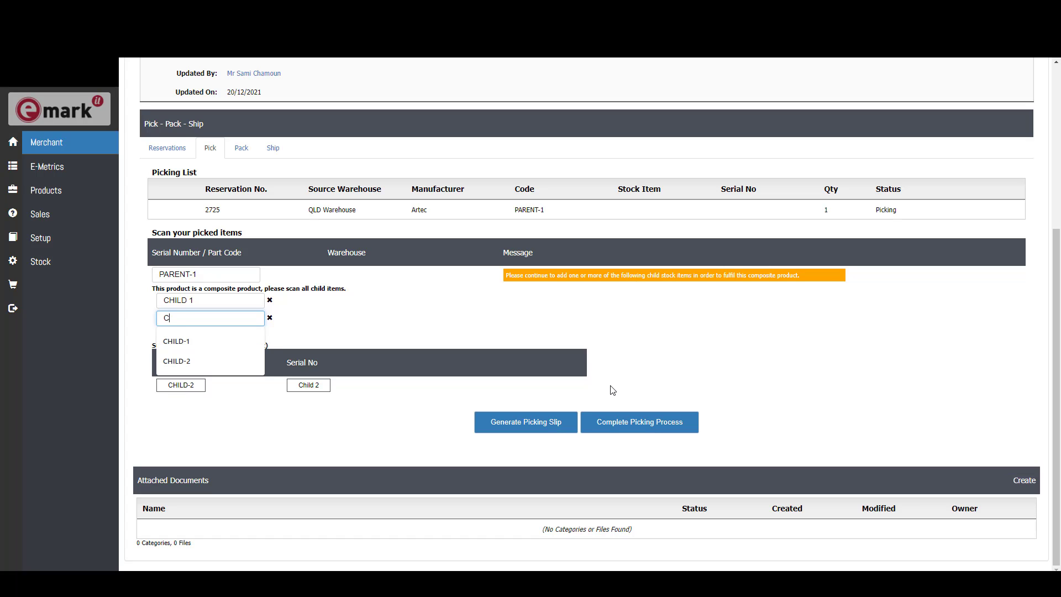
type("HILD-2")
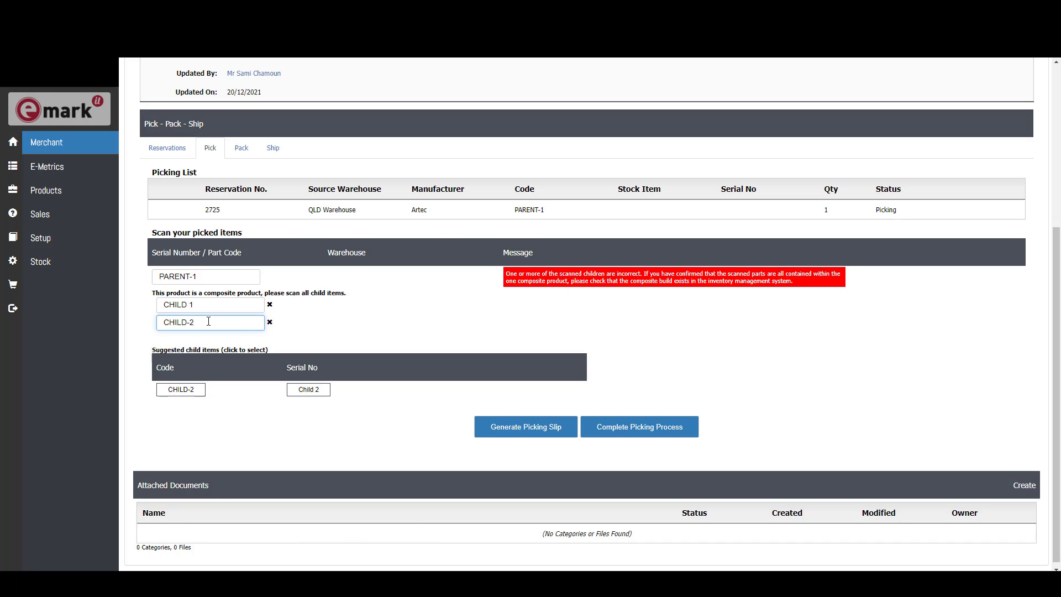
left_click(310, 394)
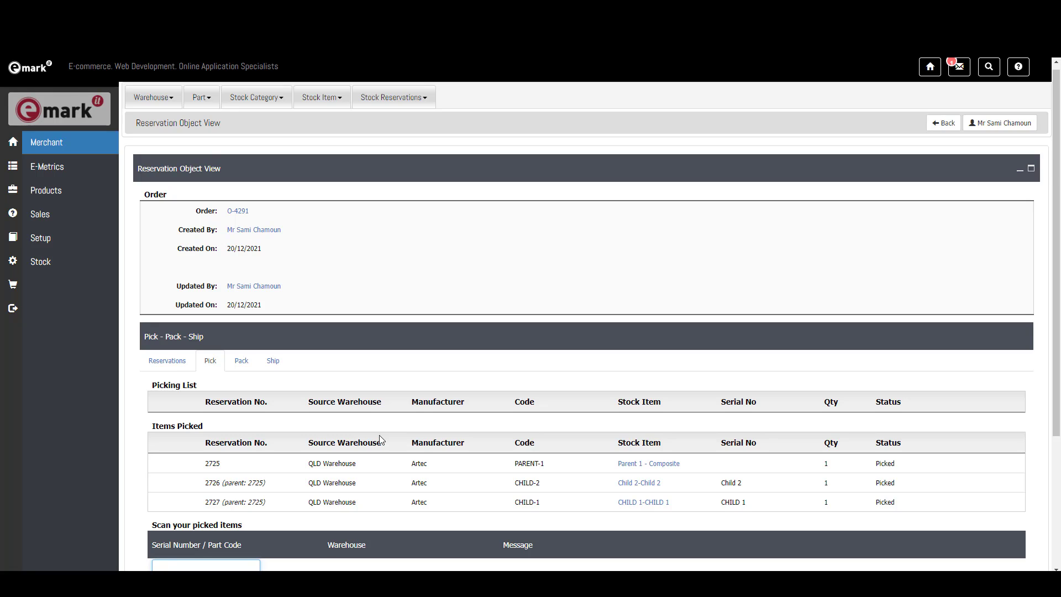
Check the picked PARENT-1 composite and its two child items, and complete the picking process.
scroll(426, 446, "down", 1)
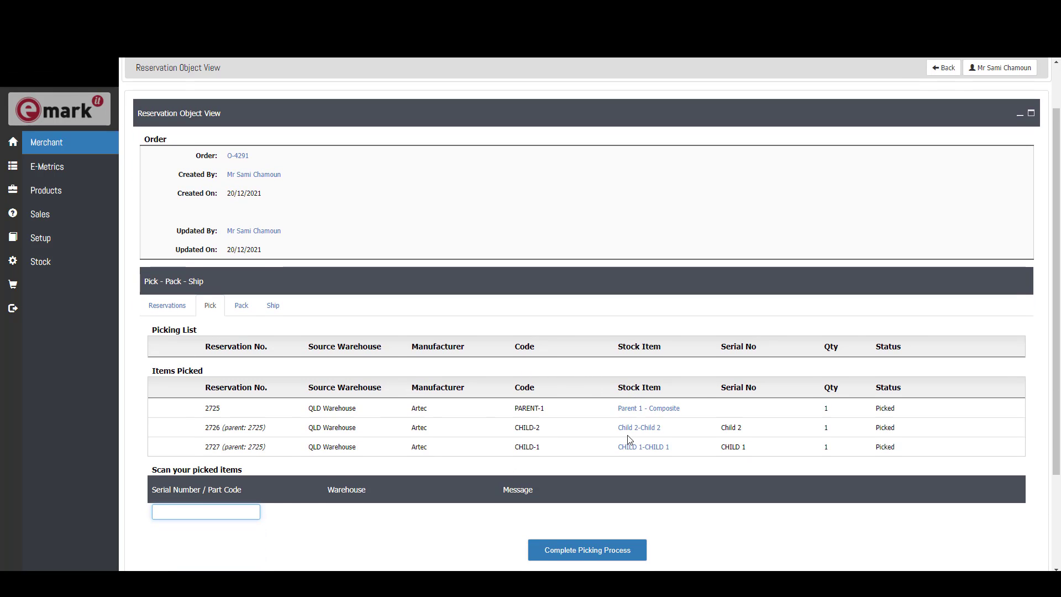
scroll(647, 420, "down", 1)
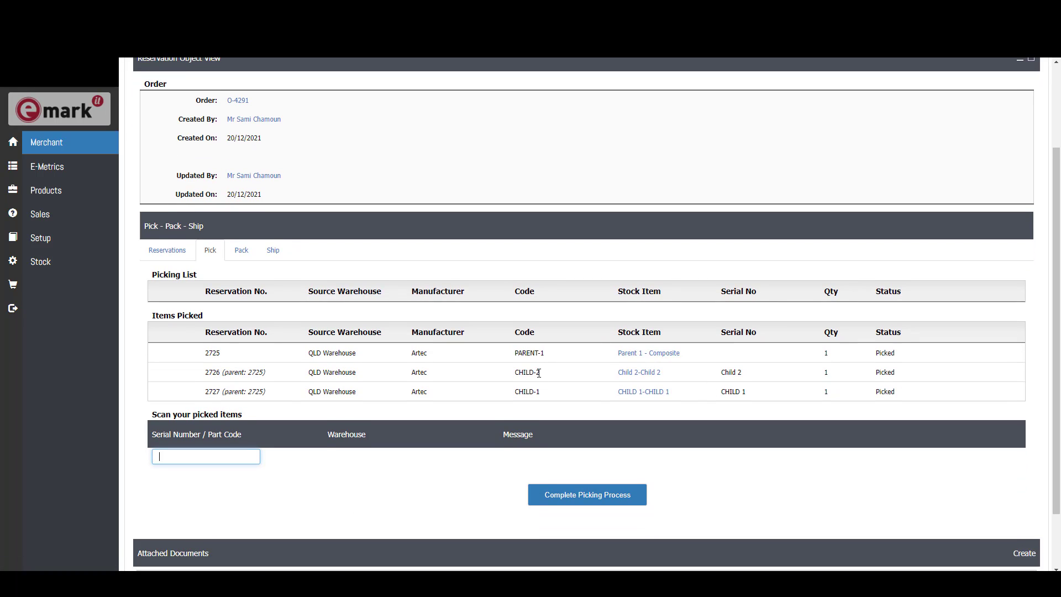
left_click_drag(513, 352, 560, 354)
left_click(561, 353)
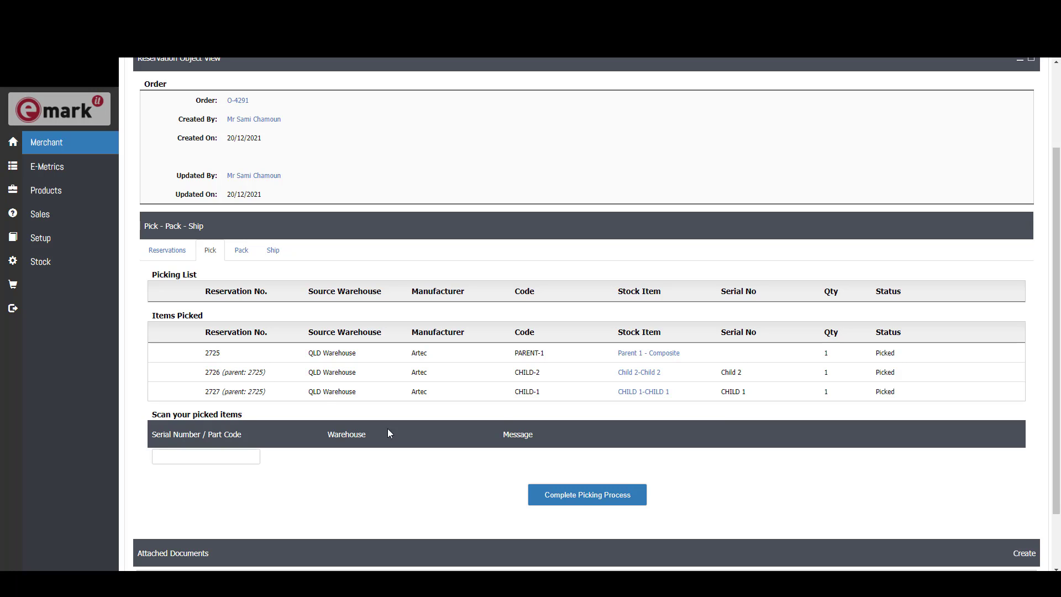
left_click(587, 501)
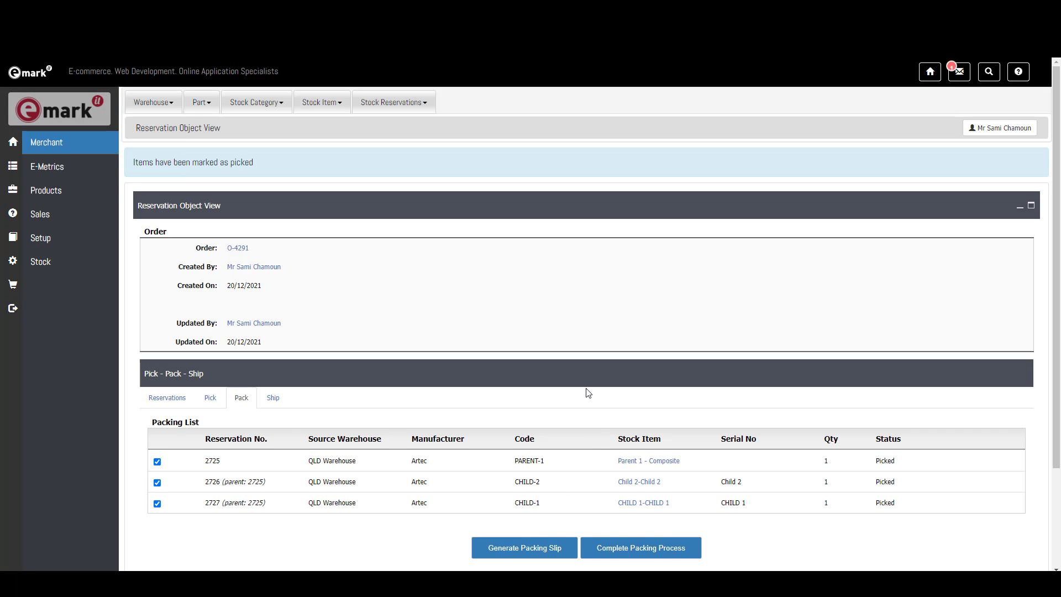
Complete the packing and shipping processes for PARENT-1 and its two child items without assigning a courier.
scroll(584, 387, "down", 2)
left_click(645, 438)
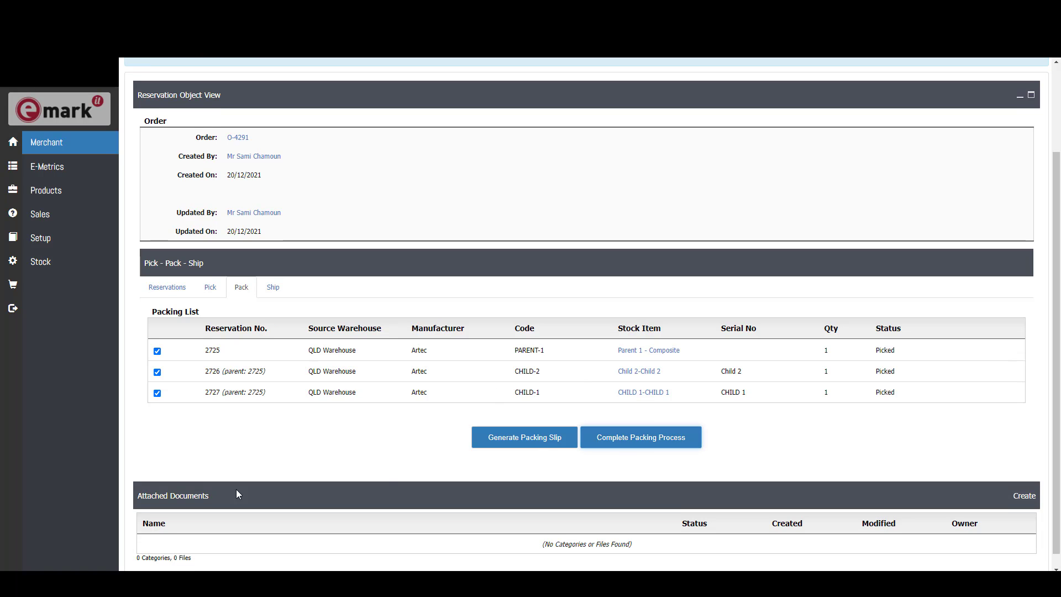
scroll(524, 382, "down", 3)
scroll(524, 382, "down", 1)
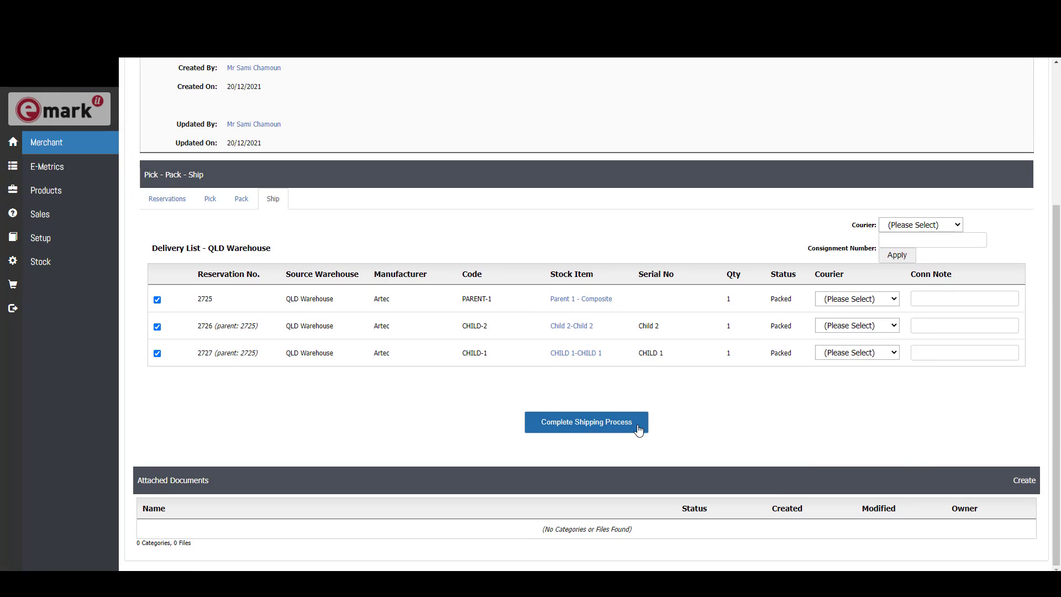
left_click(559, 431)
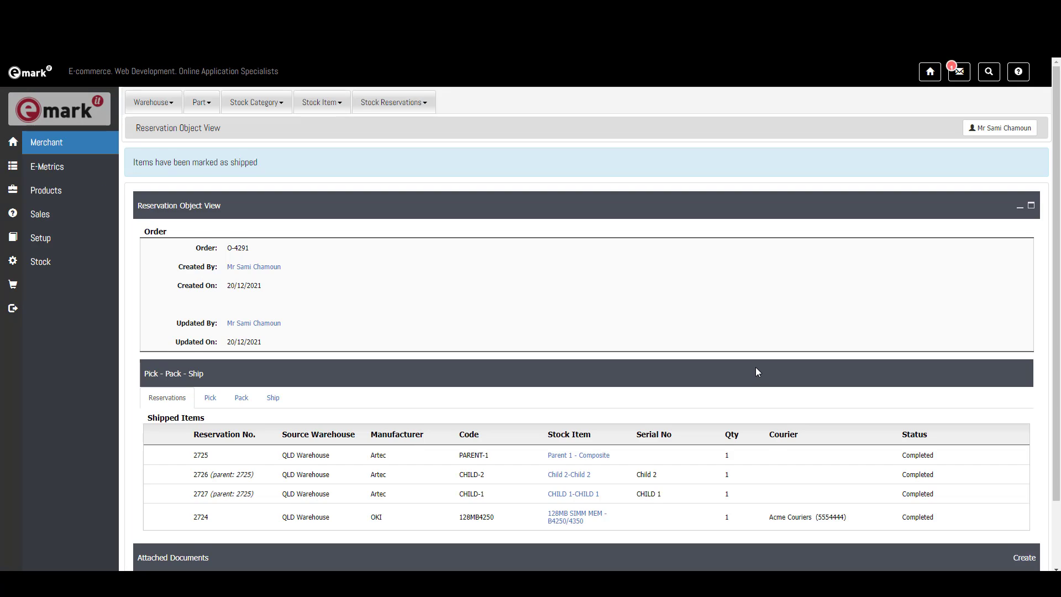
scroll(755, 367, "down", 1)
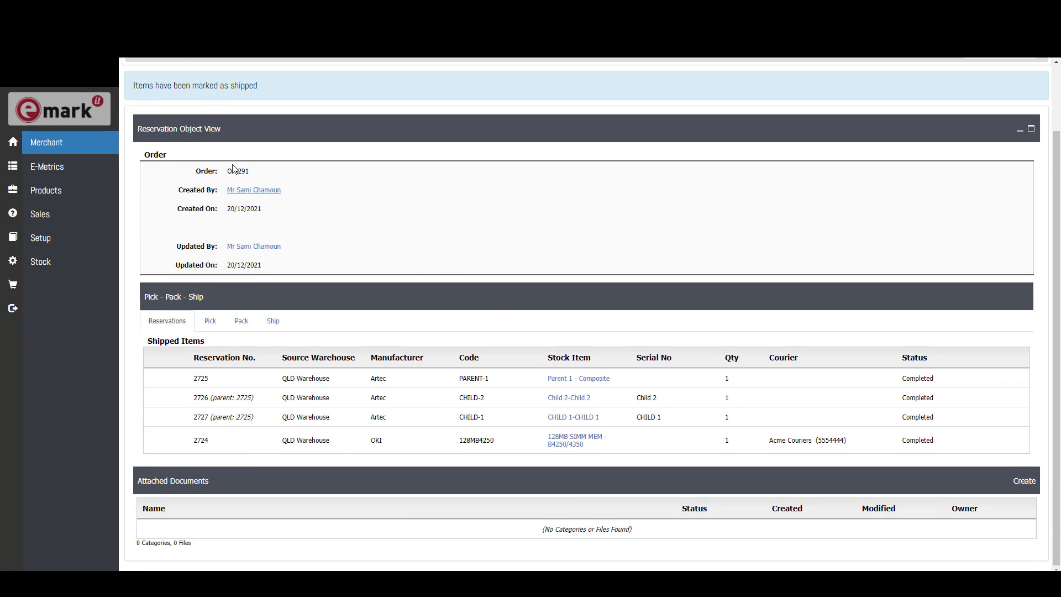